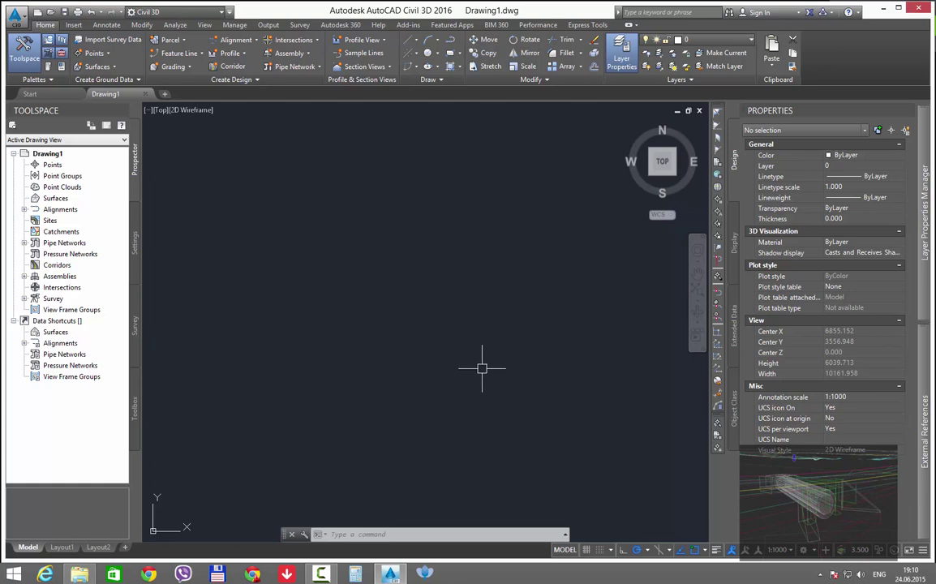
- Save the drawing as 'Profile transversale caracteristice' in the Reabilitare DN18 > Predare folder
{"action": "key", "text": "ctrl+s"}
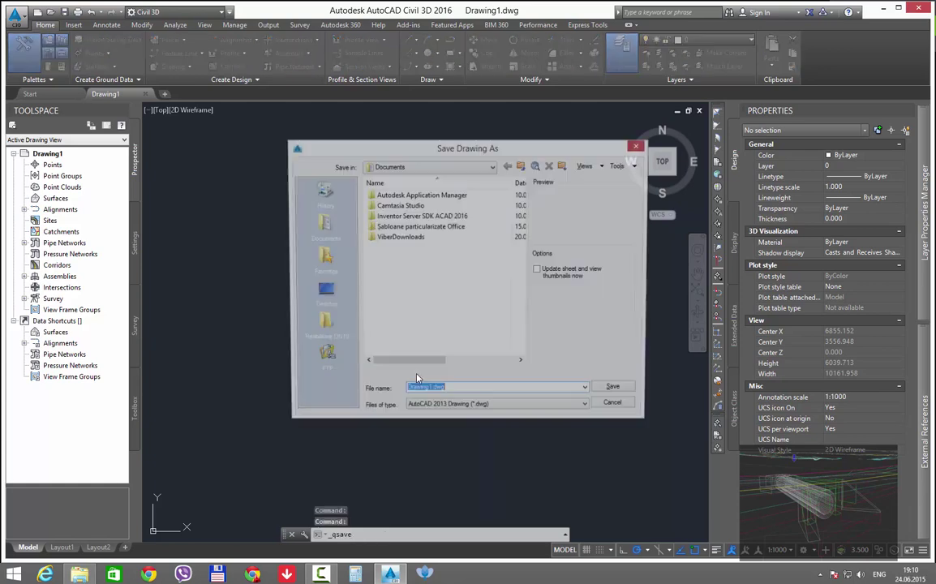
{"action": "left_click", "coordinate": [78, 574]}
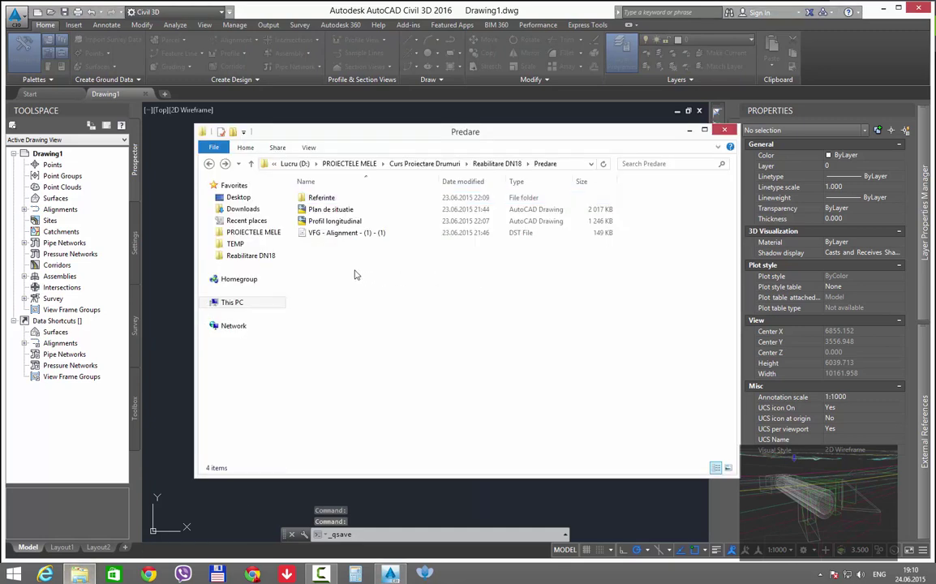
{"action": "left_click", "coordinate": [327, 500]}
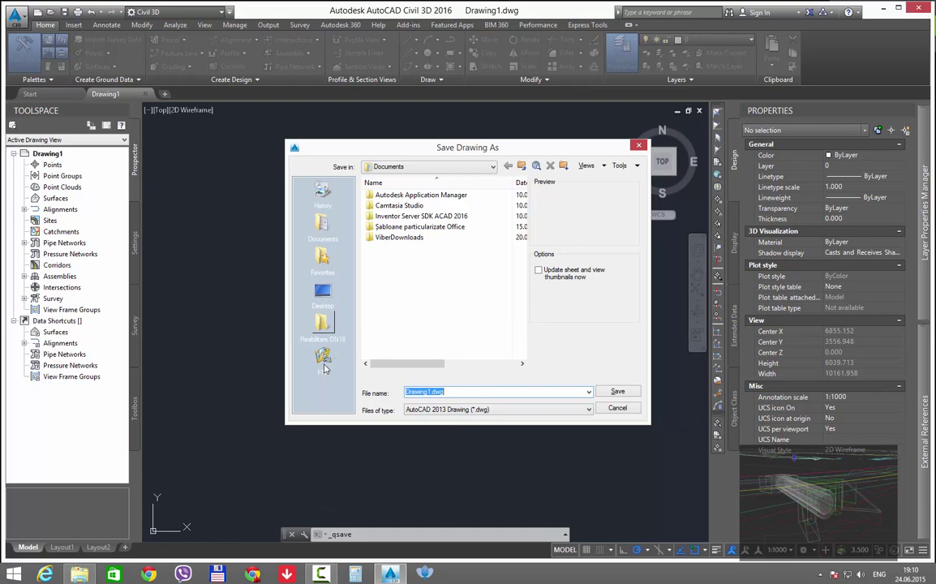
{"action": "left_click", "coordinate": [322, 326]}
{"action": "double_click", "coordinate": [386, 216]}
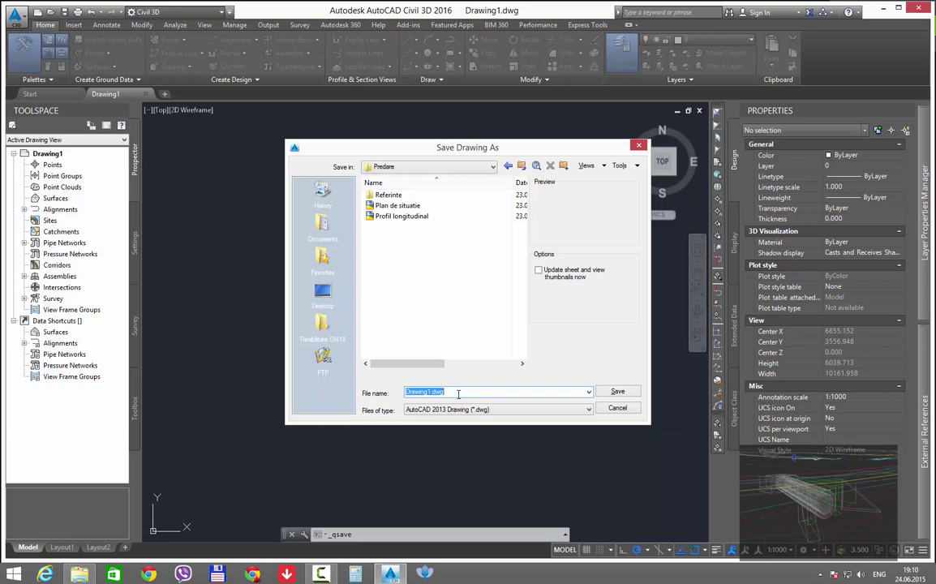
{"action": "type", "text": "Profil"}
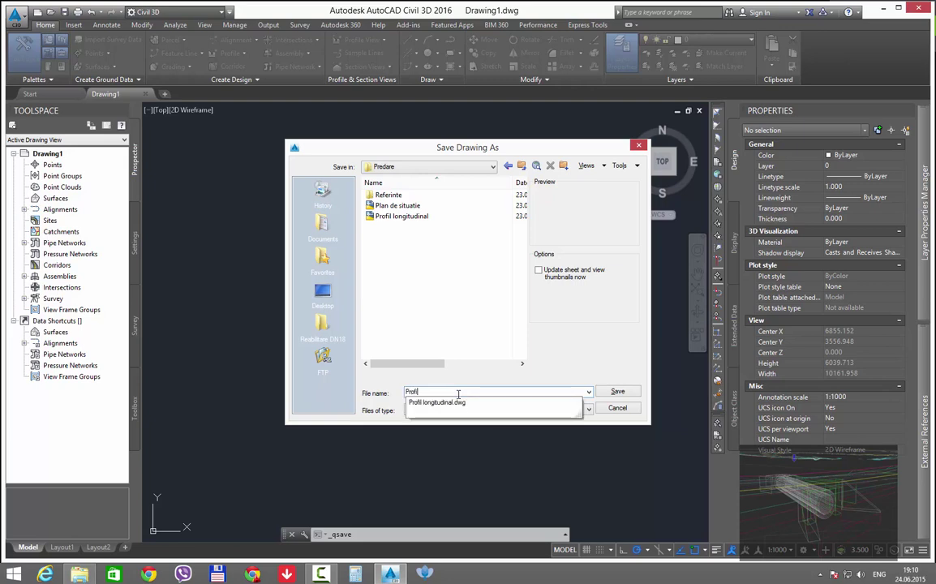
{"action": "type", "text": "e tra"}
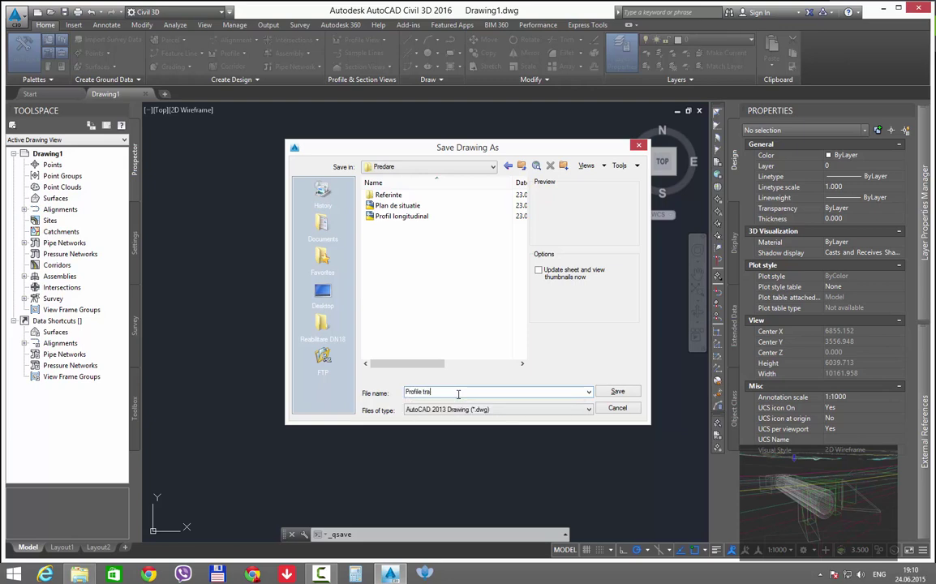
{"action": "type", "text": "nsvers"}
{"action": "type", "text": "ale"}
{"action": "type", "text": " caracteri"}
{"action": "type", "text": "stice"}
{"action": "key", "text": "Return"}
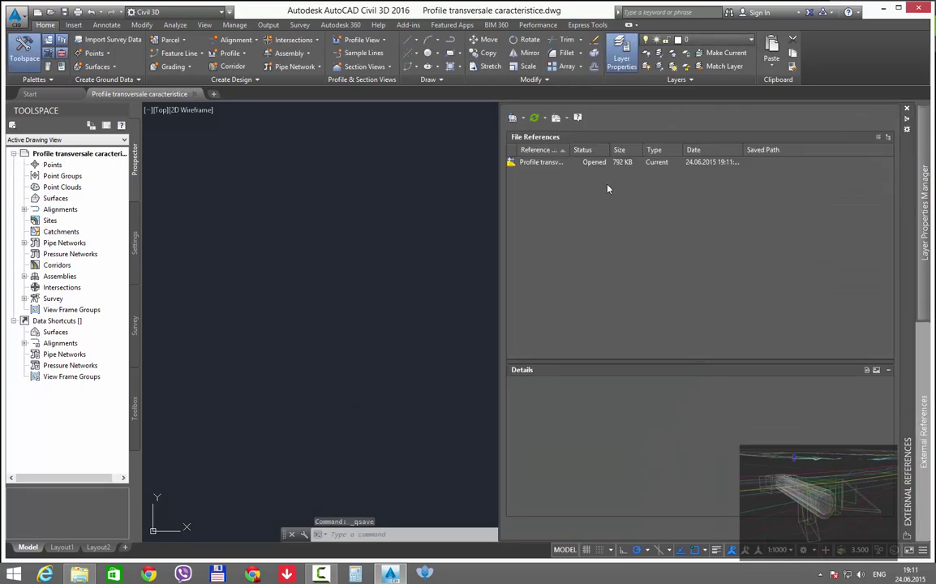
- Attach Transversale.dwg from the Referinte folder as an xref with a relative path
{"action": "left_click", "coordinate": [512, 118]}
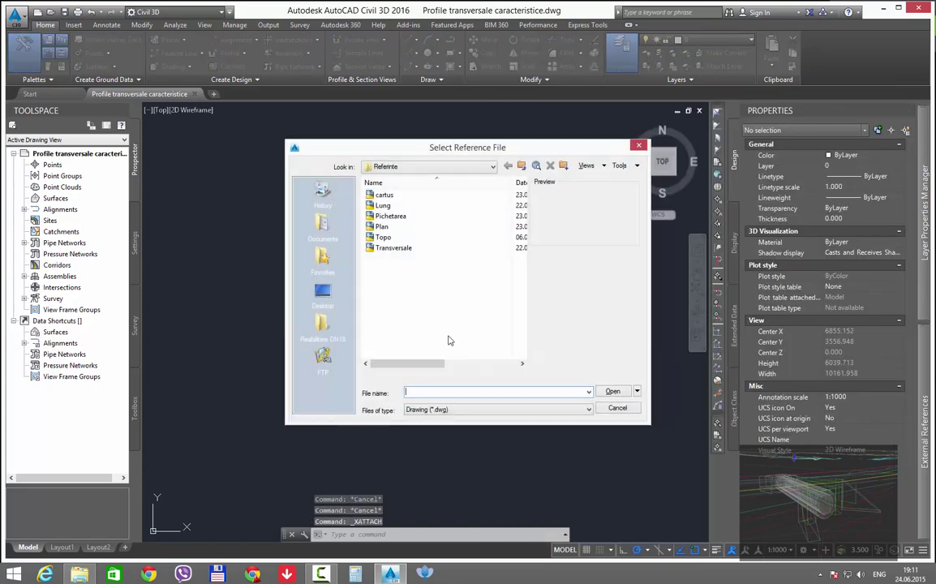
{"action": "double_click", "coordinate": [393, 247]}
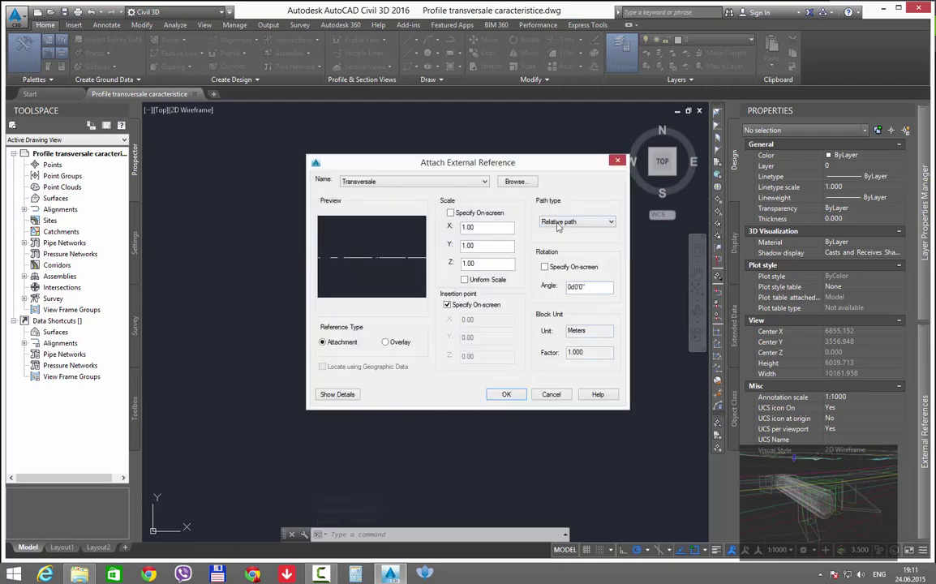
{"action": "left_click", "coordinate": [506, 394]}
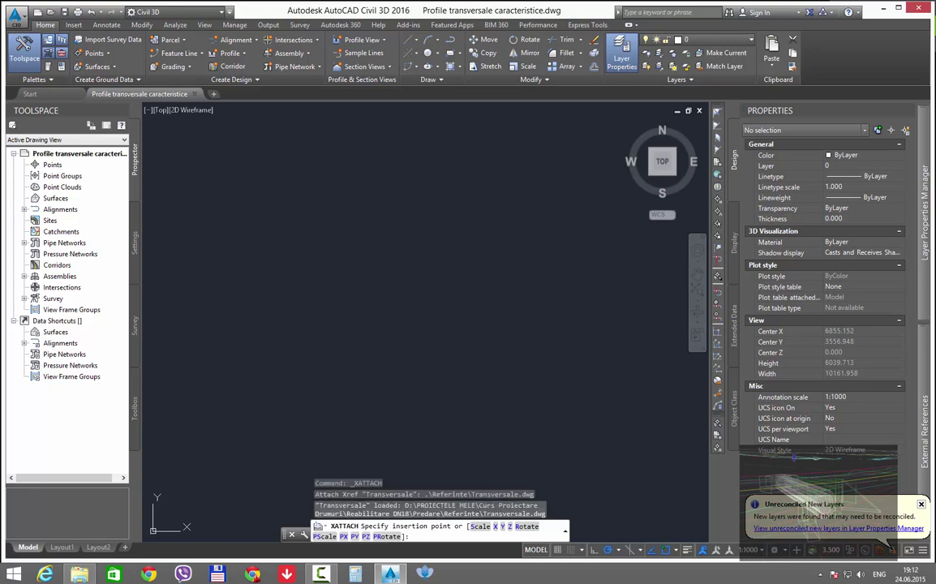
- Re-attach the Transversale xref with its insertion point fixed at 0,0,0 instead of on-screen
{"action": "key", "text": "Escape"}
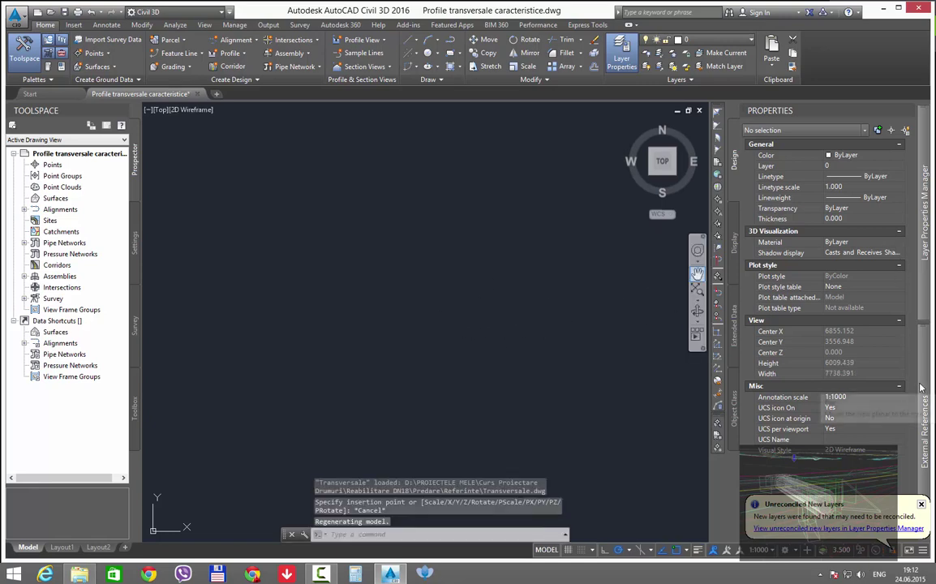
{"action": "left_click", "coordinate": [516, 120]}
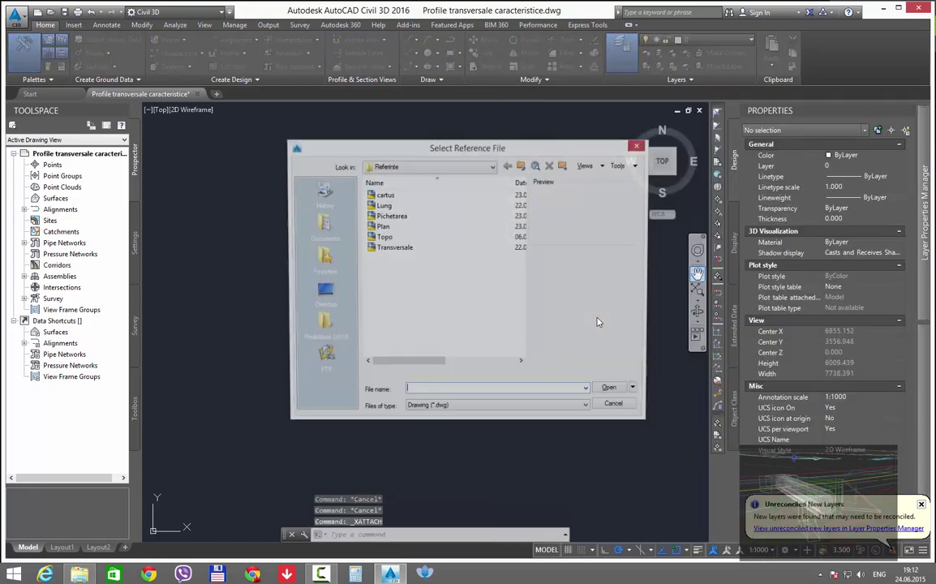
{"action": "key", "text": "Escape"}
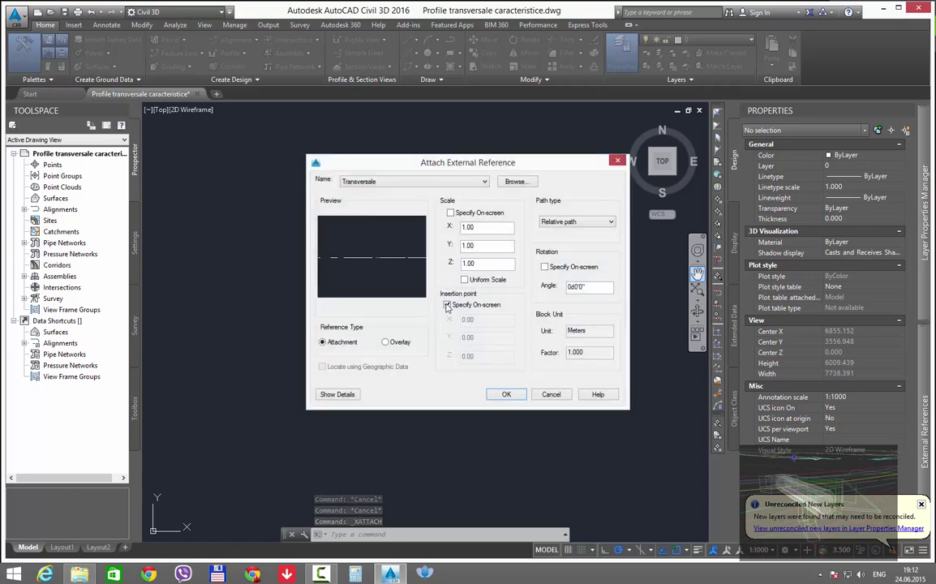
{"action": "left_click", "coordinate": [506, 394]}
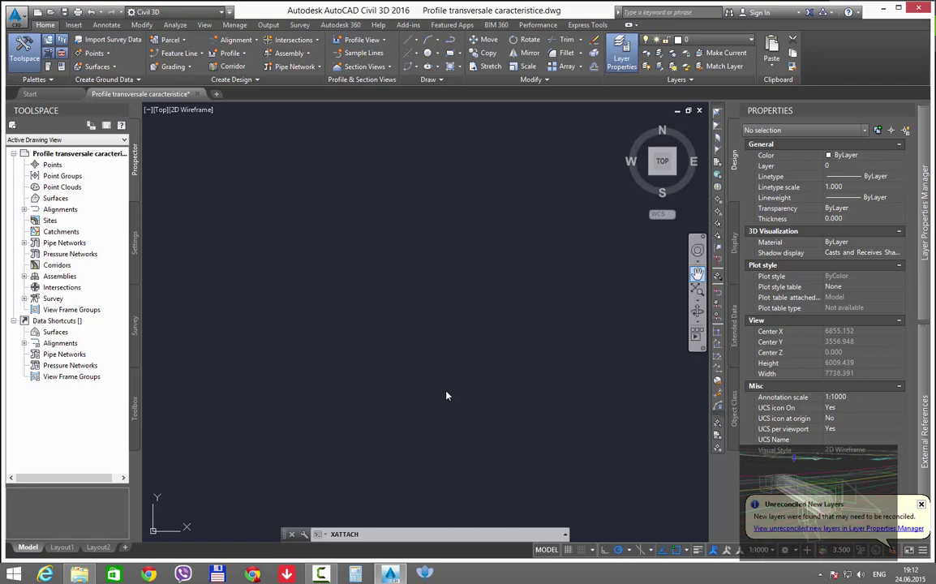
{"action": "right_click", "coordinate": [479, 571]}
{"action": "left_click", "coordinate": [518, 538]}
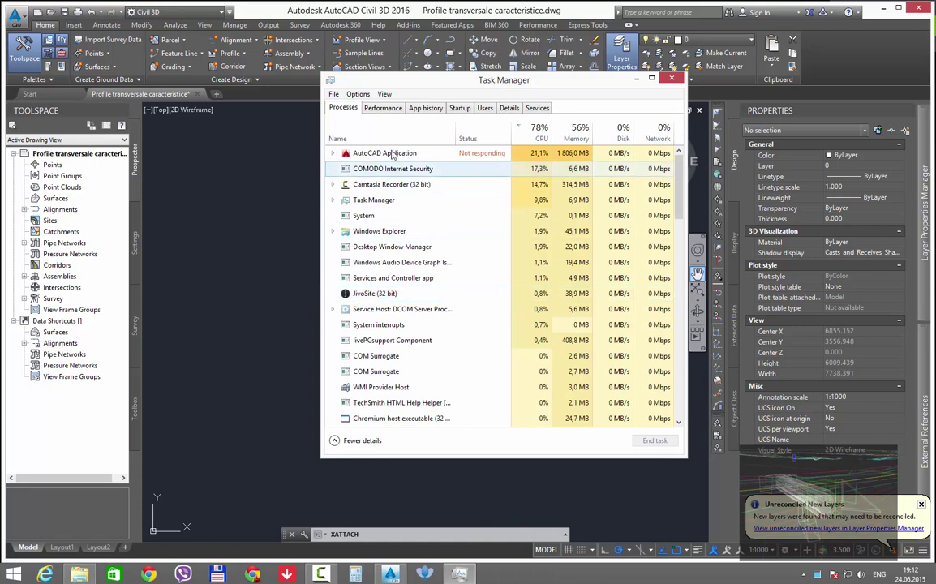
{"action": "left_click", "coordinate": [382, 108]}
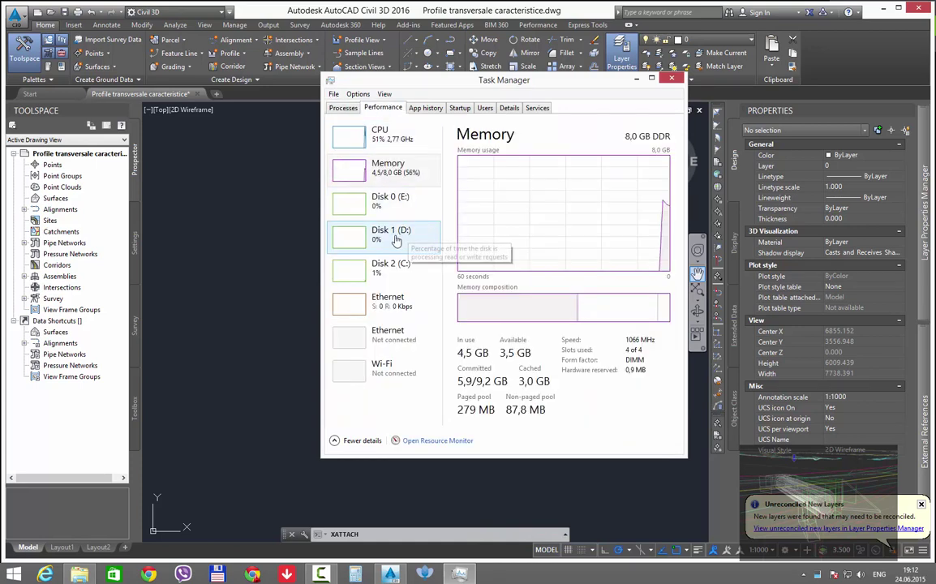
{"action": "left_click", "coordinate": [80, 576]}
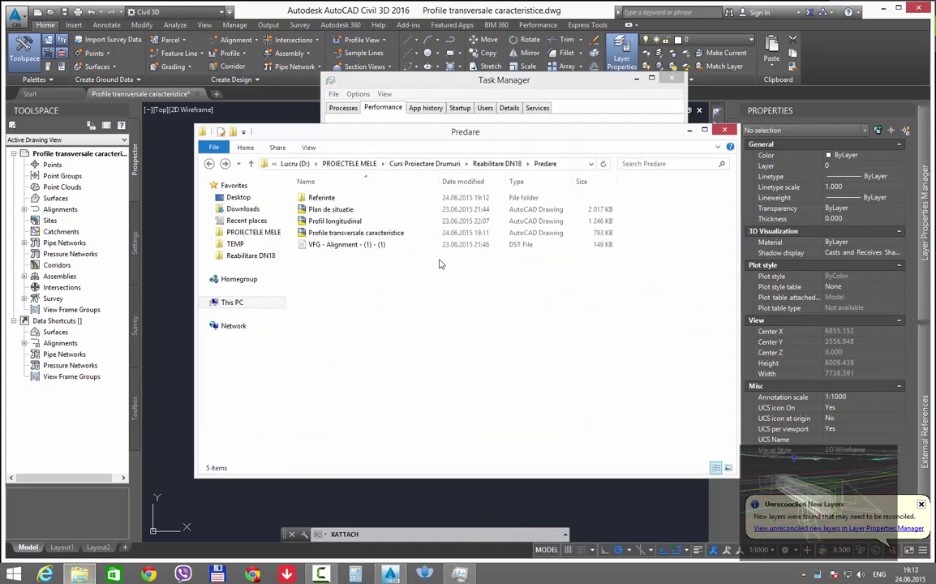
{"action": "left_click", "coordinate": [331, 201]}
{"action": "double_click", "coordinate": [331, 201]}
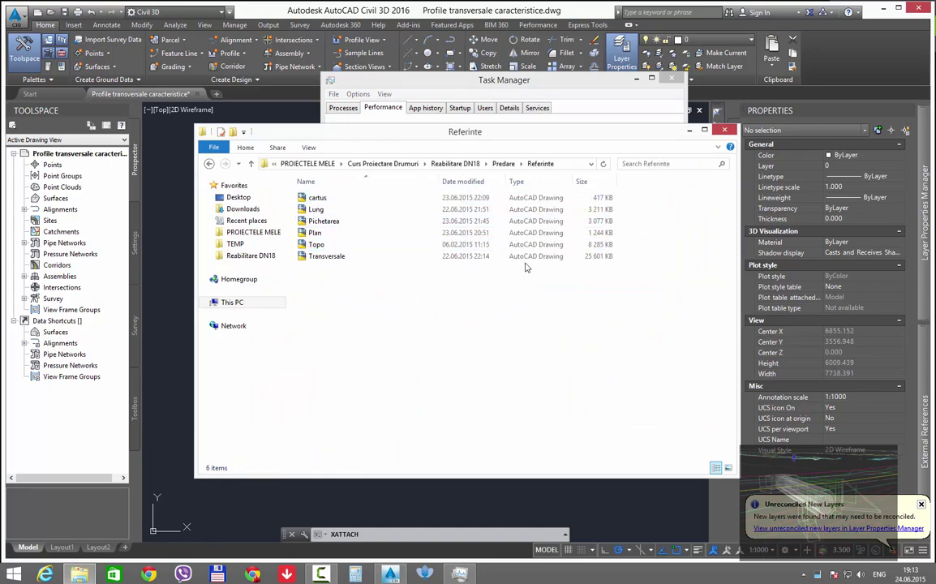
{"action": "left_click", "coordinate": [392, 257]}
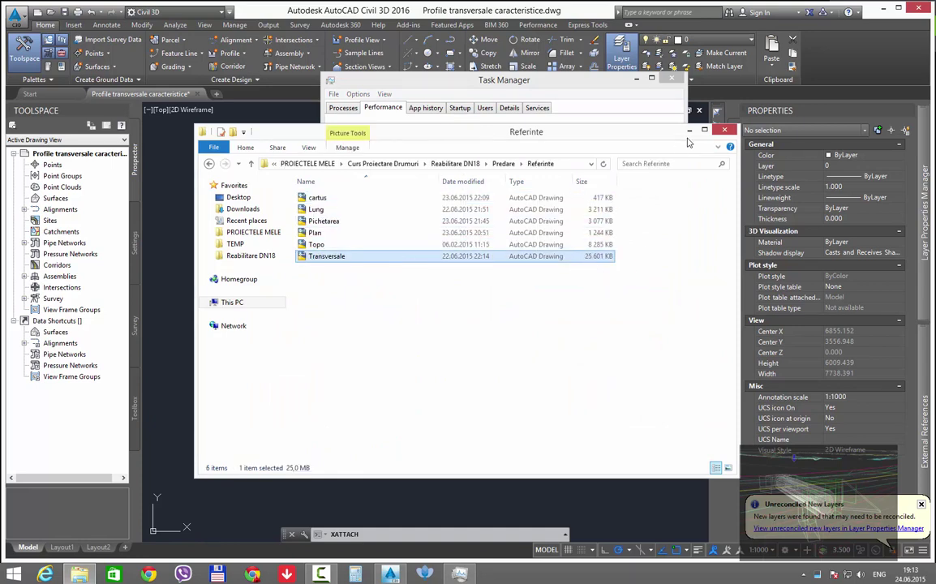
{"action": "left_click", "coordinate": [622, 118]}
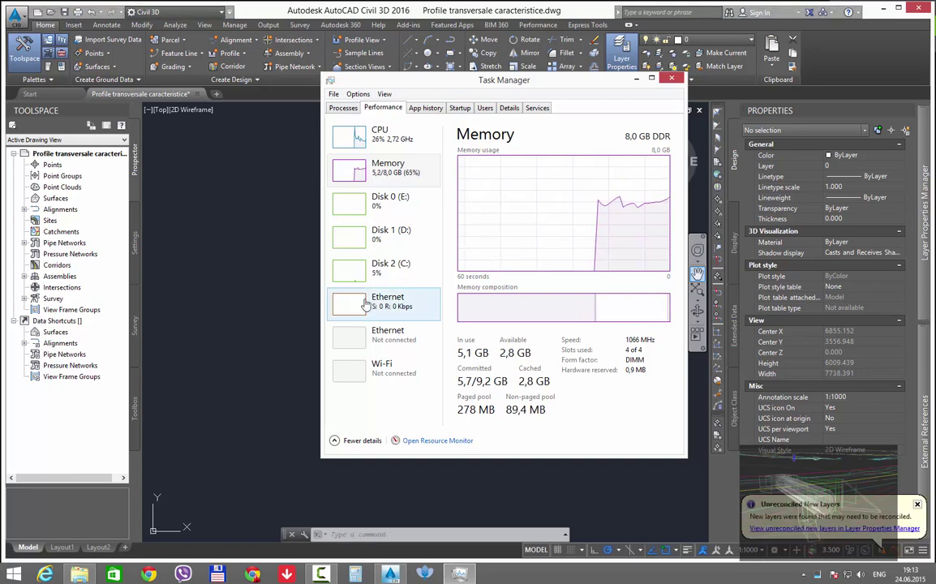
{"action": "left_click", "coordinate": [244, 268]}
{"action": "scroll", "coordinate": [345, 323], "scroll_direction": "down", "scroll_amount": 4}
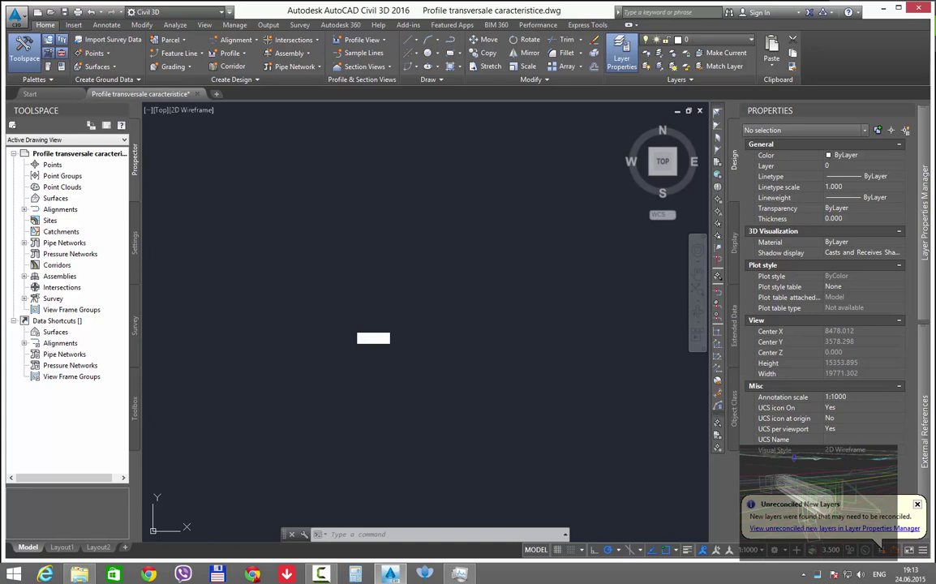
- Zoom and pan across the row of Transversale cross-section profiles to inspect them up close
{"action": "middle_click", "coordinate": [373, 338]}
{"action": "middle_click", "coordinate": [373, 338]}
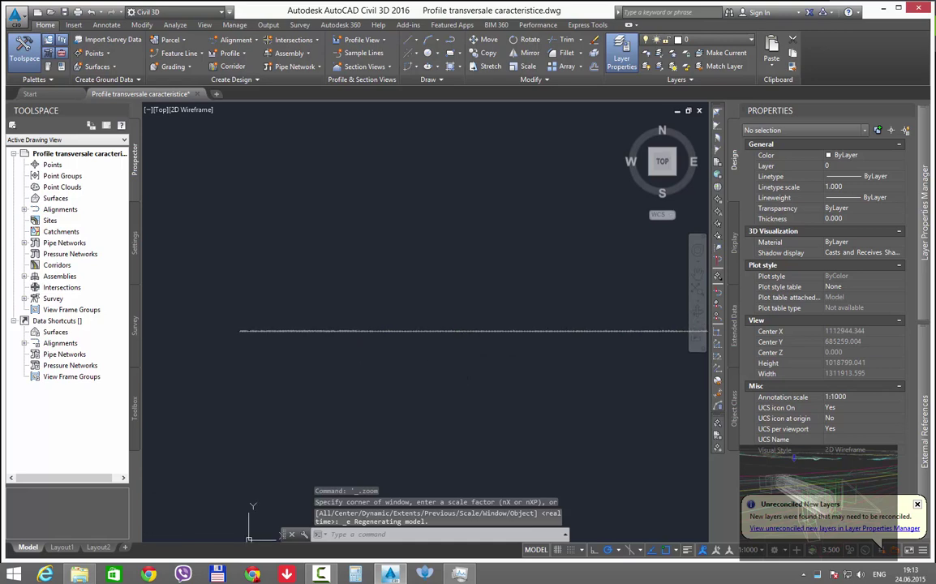
{"action": "scroll", "coordinate": [209, 299], "scroll_direction": "up", "scroll_amount": 3}
{"action": "scroll", "coordinate": [276, 357], "scroll_direction": "up", "scroll_amount": 2}
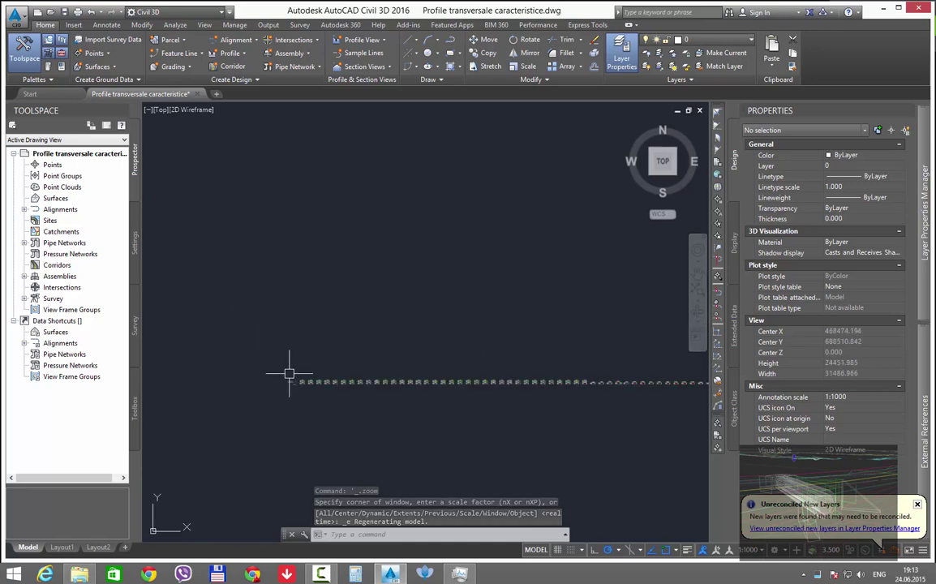
{"action": "scroll", "coordinate": [317, 390], "scroll_direction": "up", "scroll_amount": 5}
{"action": "scroll", "coordinate": [308, 341], "scroll_direction": "up", "scroll_amount": 3}
{"action": "scroll", "coordinate": [365, 324], "scroll_direction": "up", "scroll_amount": 3}
{"action": "scroll", "coordinate": [430, 345], "scroll_direction": "up", "scroll_amount": 3}
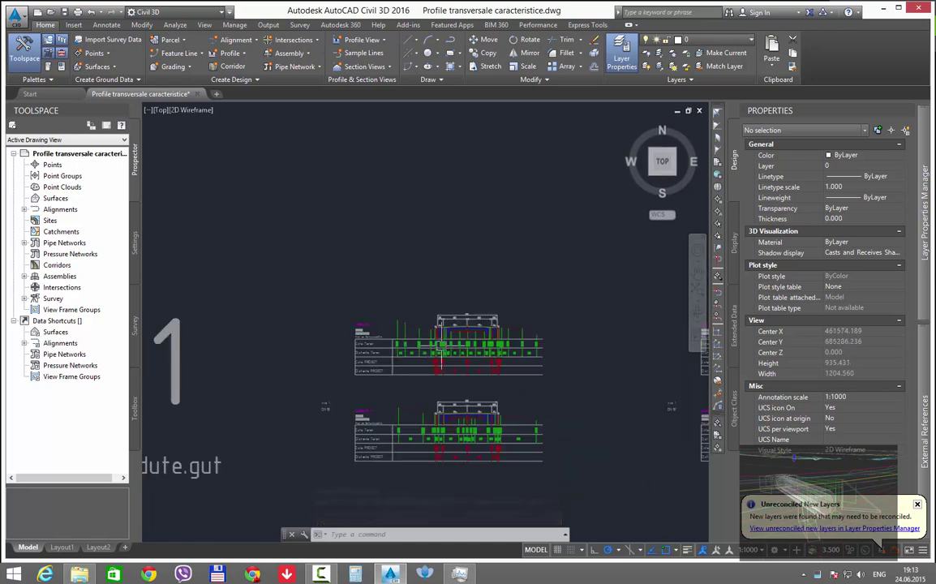
{"action": "scroll", "coordinate": [439, 349], "scroll_direction": "up", "scroll_amount": 4}
{"action": "scroll", "coordinate": [438, 344], "scroll_direction": "down", "scroll_amount": 1}
{"action": "scroll", "coordinate": [439, 341], "scroll_direction": "down", "scroll_amount": 3}
{"action": "scroll", "coordinate": [439, 324], "scroll_direction": "up", "scroll_amount": 2}
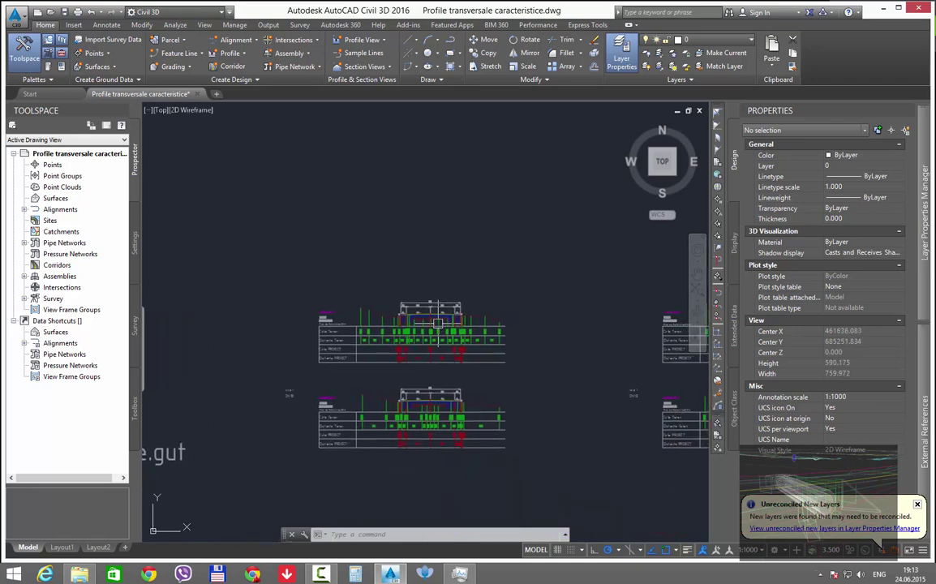
{"action": "scroll", "coordinate": [439, 323], "scroll_direction": "down", "scroll_amount": 1}
{"action": "scroll", "coordinate": [373, 333], "scroll_direction": "down", "scroll_amount": 4}
{"action": "scroll", "coordinate": [539, 336], "scroll_direction": "down", "scroll_amount": 2}
{"action": "scroll", "coordinate": [409, 308], "scroll_direction": "down", "scroll_amount": 2}
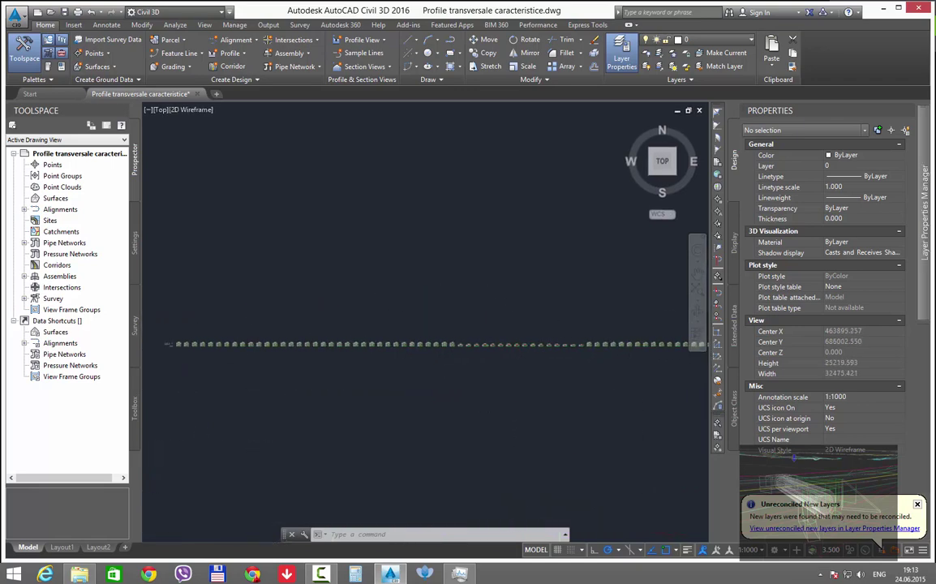
{"action": "scroll", "coordinate": [431, 342], "scroll_direction": "up", "scroll_amount": 2}
{"action": "scroll", "coordinate": [430, 342], "scroll_direction": "up", "scroll_amount": 3}
{"action": "scroll", "coordinate": [431, 340], "scroll_direction": "up", "scroll_amount": 3}
{"action": "scroll", "coordinate": [430, 341], "scroll_direction": "up", "scroll_amount": 4}
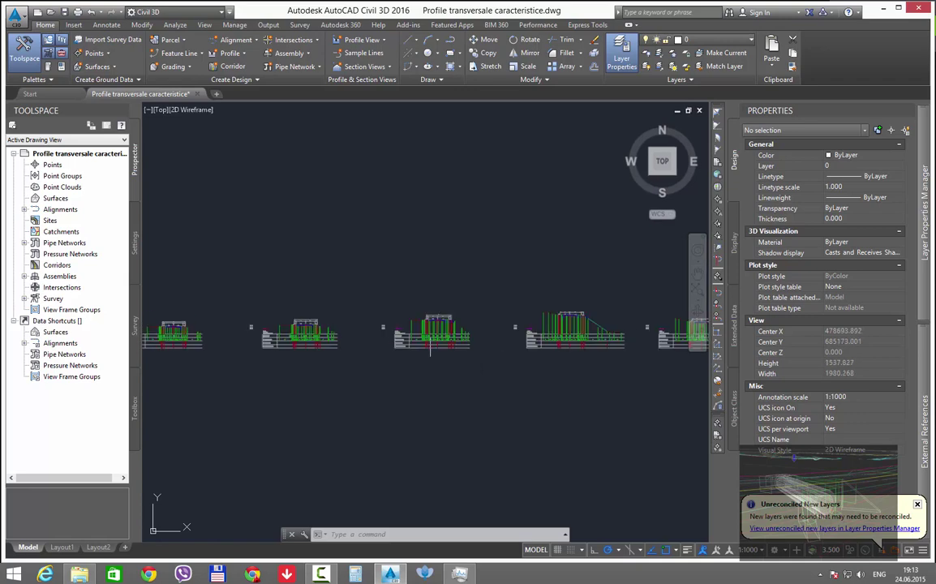
{"action": "scroll", "coordinate": [430, 342], "scroll_direction": "down", "scroll_amount": 1}
{"action": "scroll", "coordinate": [508, 334], "scroll_direction": "down", "scroll_amount": 2}
{"action": "scroll", "coordinate": [454, 328], "scroll_direction": "up", "scroll_amount": 1}
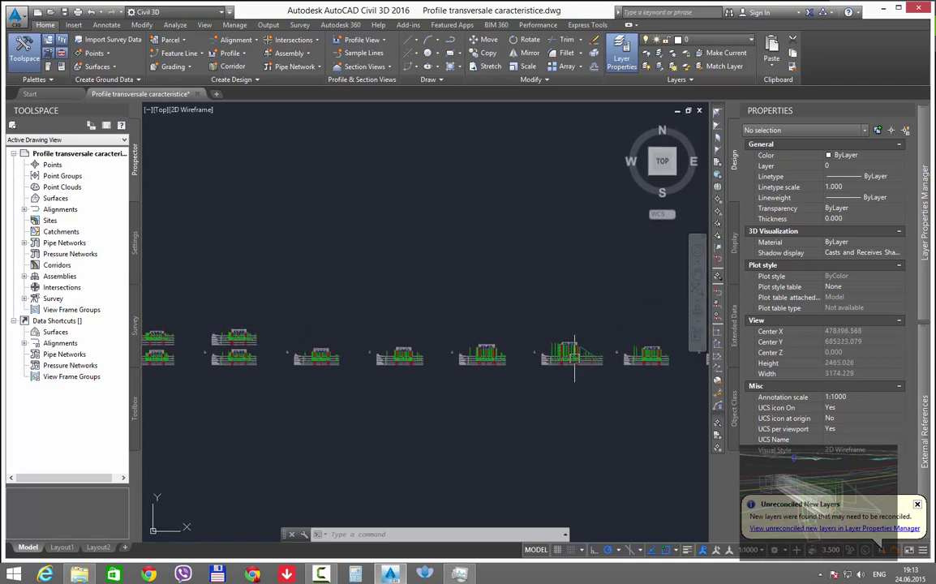
{"action": "scroll", "coordinate": [548, 341], "scroll_direction": "up", "scroll_amount": 2}
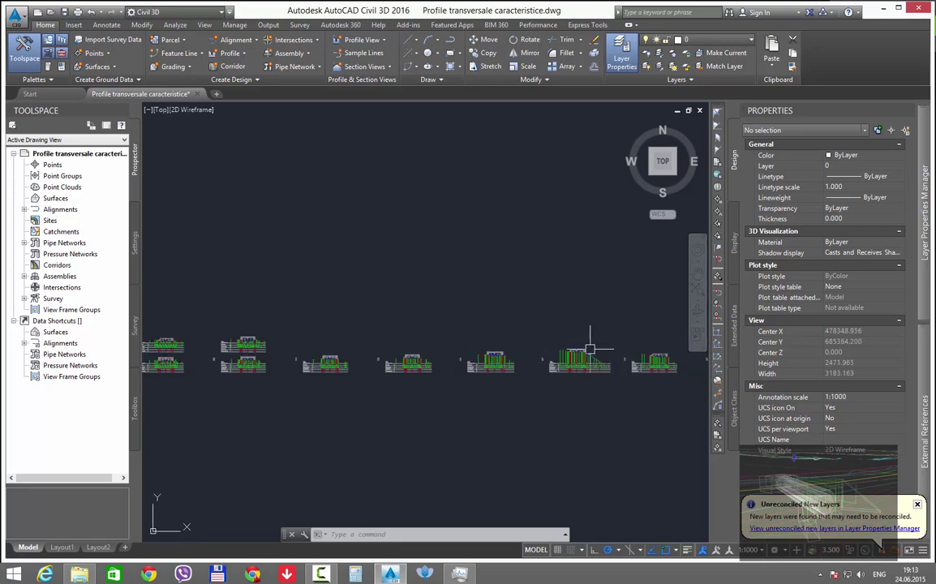
{"action": "middle_click_drag", "start_coordinate": [592, 371], "coordinate": [465, 362]}
{"action": "scroll", "coordinate": [464, 362], "scroll_direction": "up", "scroll_amount": 6}
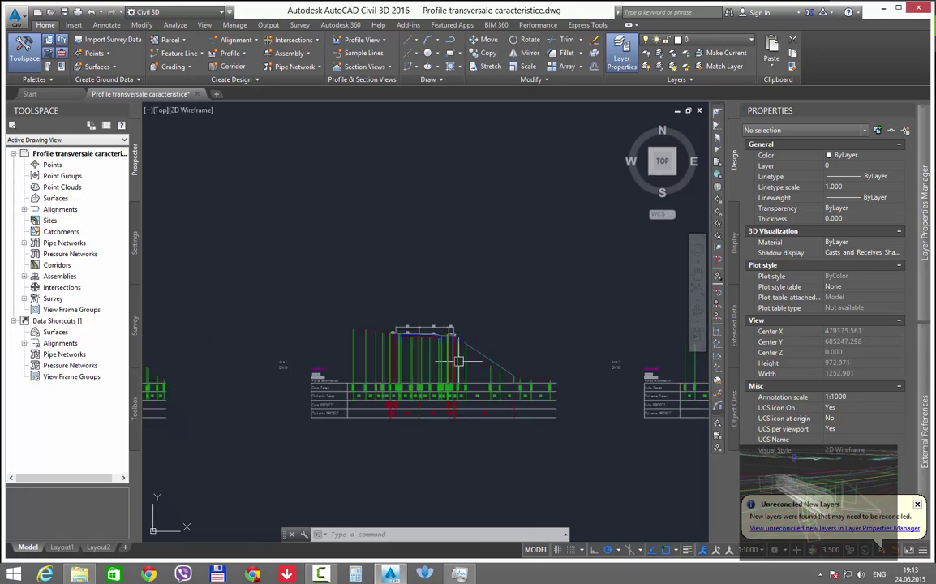
{"action": "scroll", "coordinate": [438, 361], "scroll_direction": "up", "scroll_amount": 4}
{"action": "scroll", "coordinate": [483, 339], "scroll_direction": "up", "scroll_amount": 1}
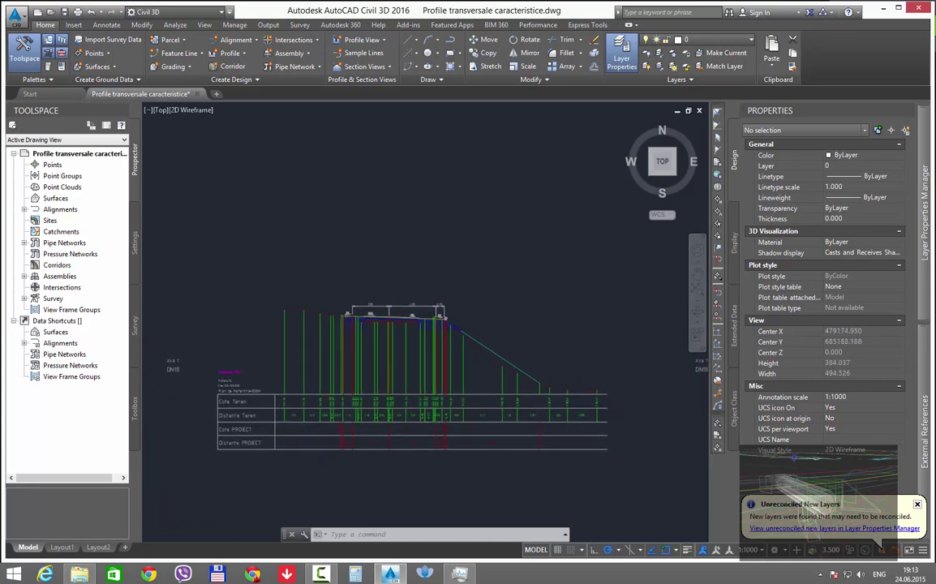
{"action": "scroll", "coordinate": [459, 325], "scroll_direction": "up", "scroll_amount": 2}
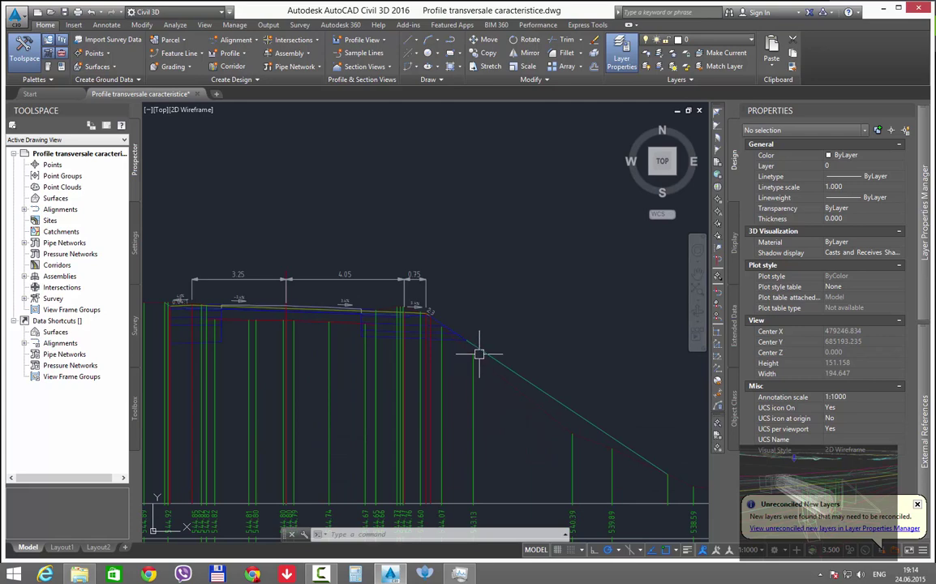
{"action": "scroll", "coordinate": [482, 353], "scroll_direction": "down", "scroll_amount": 3}
{"action": "scroll", "coordinate": [483, 350], "scroll_direction": "down", "scroll_amount": 3}
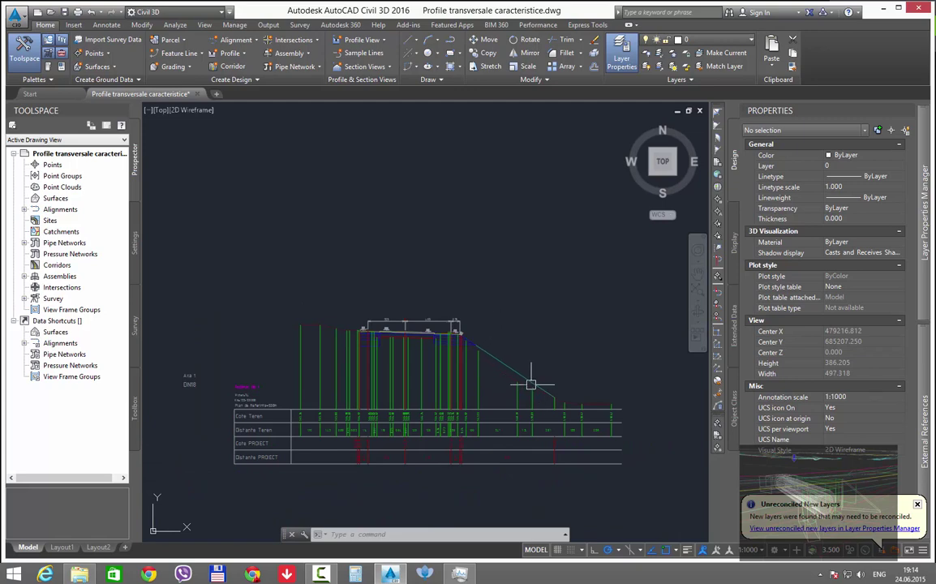
{"action": "scroll", "coordinate": [530, 384], "scroll_direction": "down", "scroll_amount": 2}
{"action": "scroll", "coordinate": [535, 381], "scroll_direction": "down", "scroll_amount": 1}
{"action": "scroll", "coordinate": [543, 377], "scroll_direction": "down", "scroll_amount": 1}
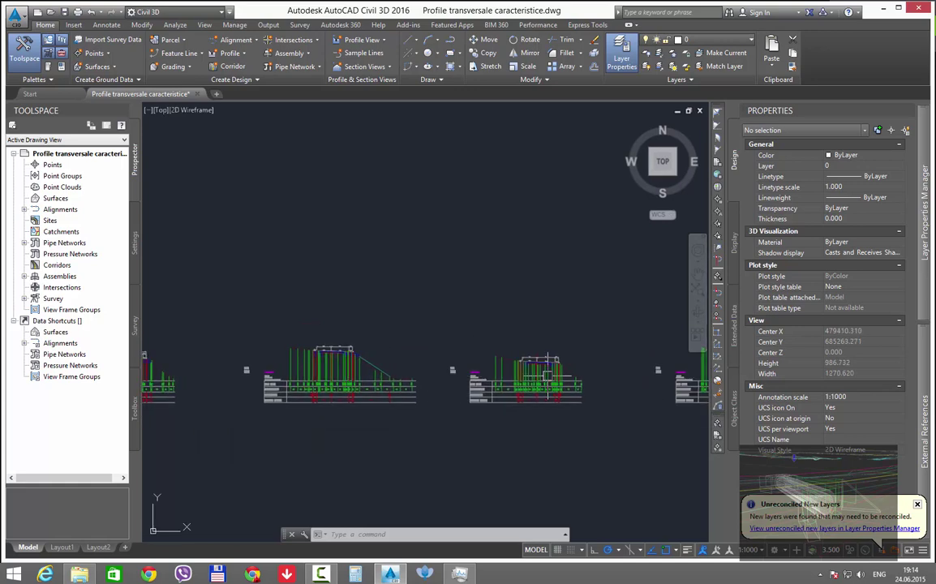
{"action": "scroll", "coordinate": [548, 373], "scroll_direction": "up", "scroll_amount": 3}
{"action": "scroll", "coordinate": [548, 372], "scroll_direction": "up", "scroll_amount": 3}
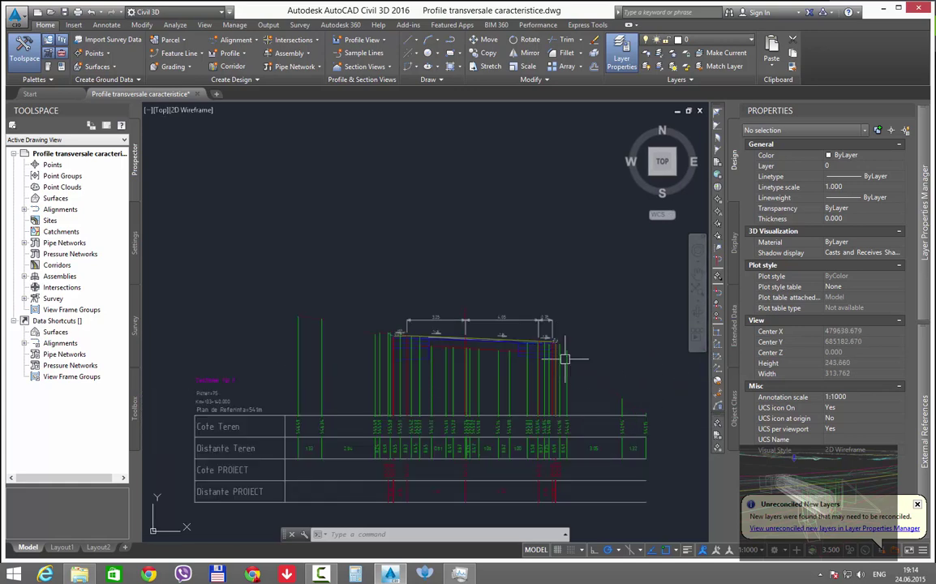
{"action": "scroll", "coordinate": [555, 337], "scroll_direction": "down", "scroll_amount": 2}
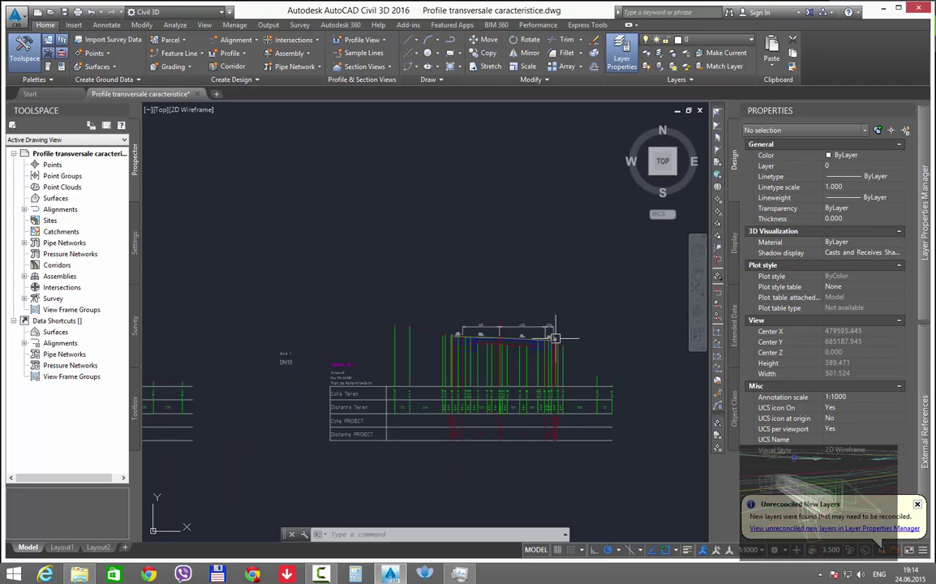
{"action": "scroll", "coordinate": [555, 337], "scroll_direction": "down", "scroll_amount": 3}
{"action": "scroll", "coordinate": [438, 328], "scroll_direction": "down", "scroll_amount": 2}
{"action": "middle_click_drag", "start_coordinate": [430, 385], "coordinate": [509, 387]}
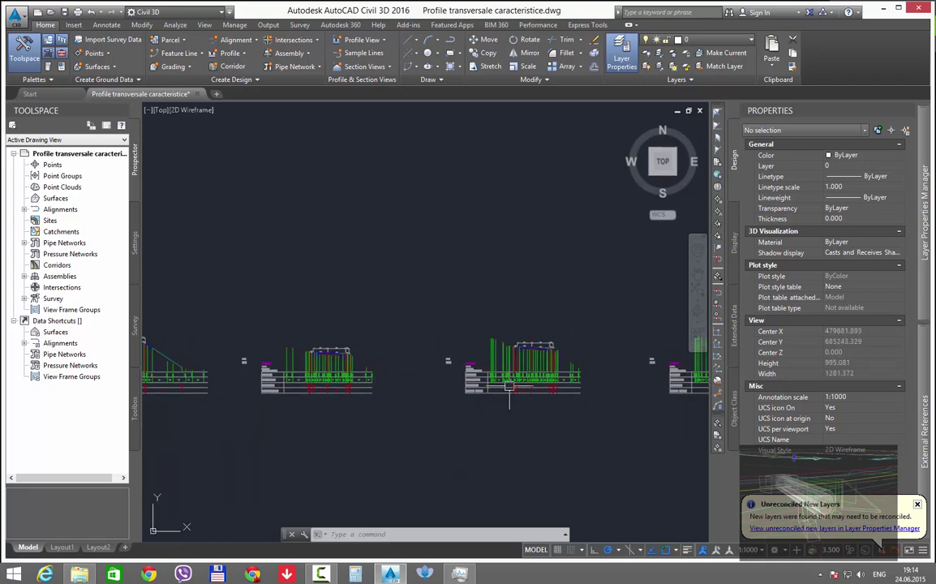
{"action": "scroll", "coordinate": [509, 387], "scroll_direction": "down", "scroll_amount": 2}
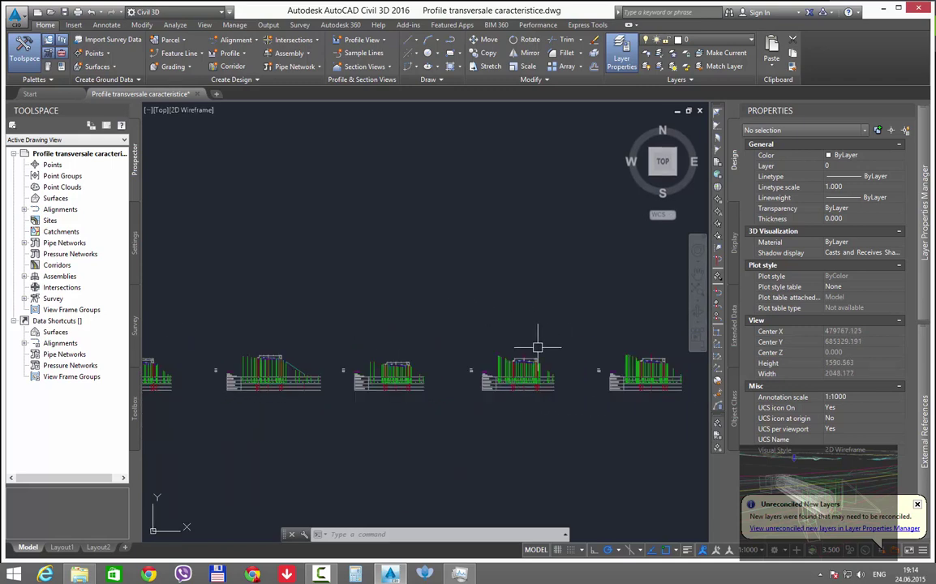
- Give all layers a 0.15 mm lineweight, then filter the list to the Transversale xref layers
{"action": "left_click", "coordinate": [622, 55]}
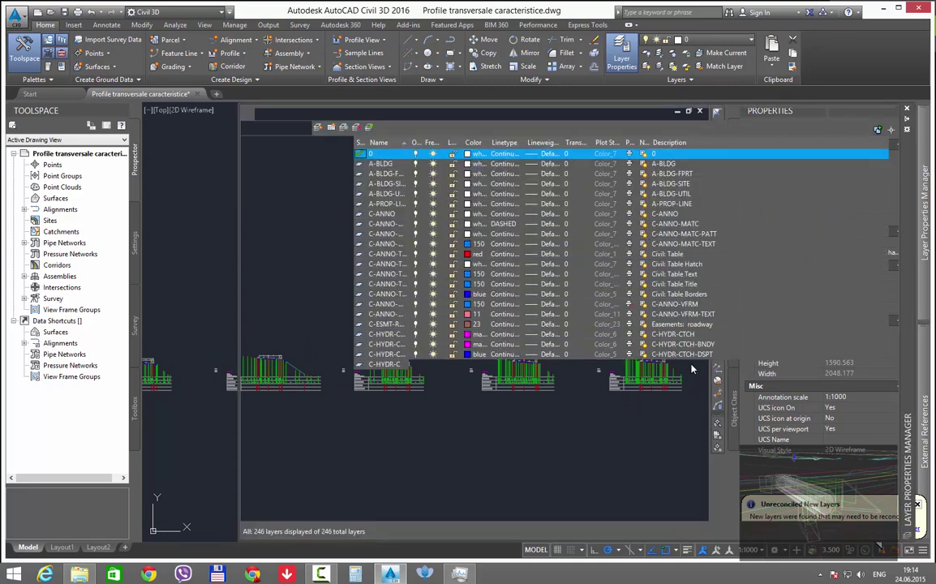
{"action": "left_click", "coordinate": [385, 285]}
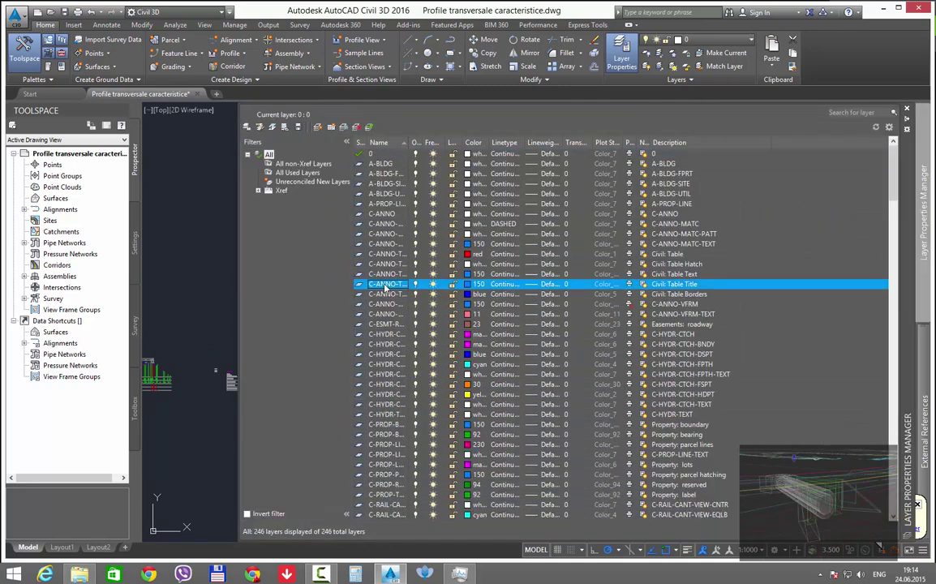
{"action": "key", "text": "ctrl+a"}
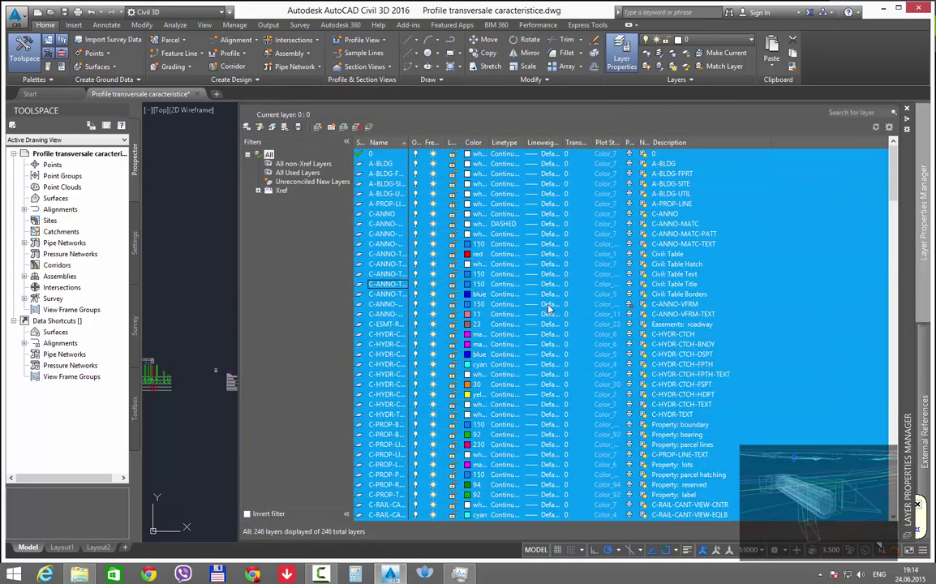
{"action": "left_click", "coordinate": [533, 288]}
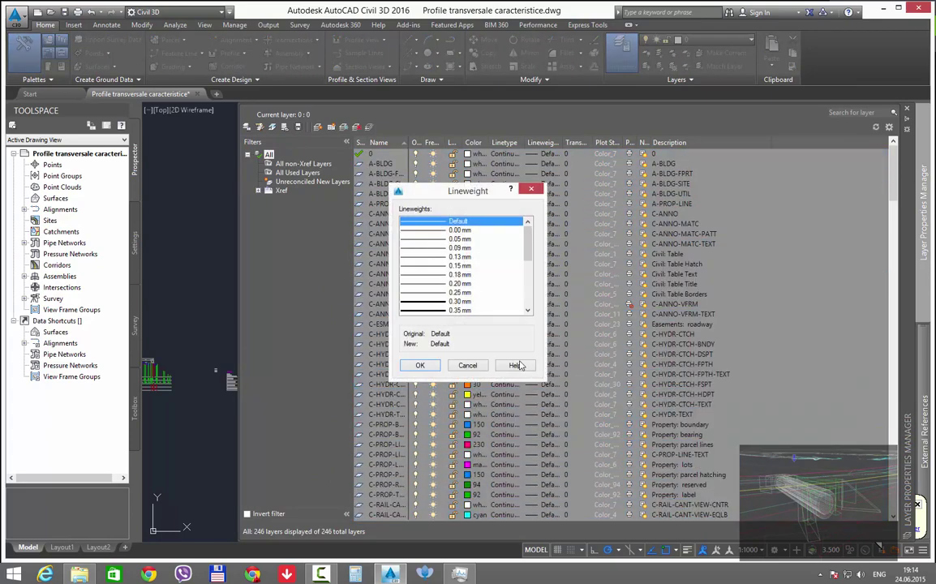
{"action": "left_click", "coordinate": [431, 266]}
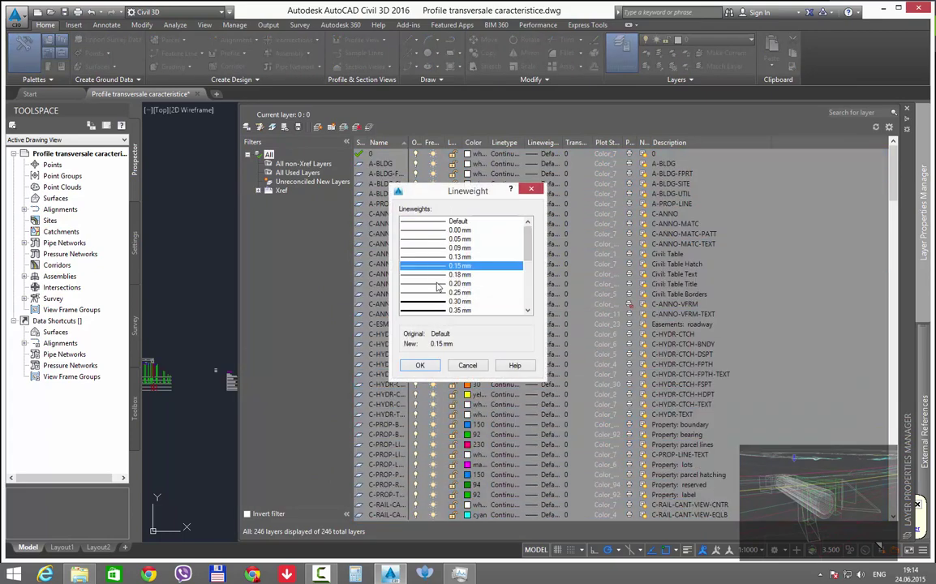
{"action": "left_click", "coordinate": [420, 365]}
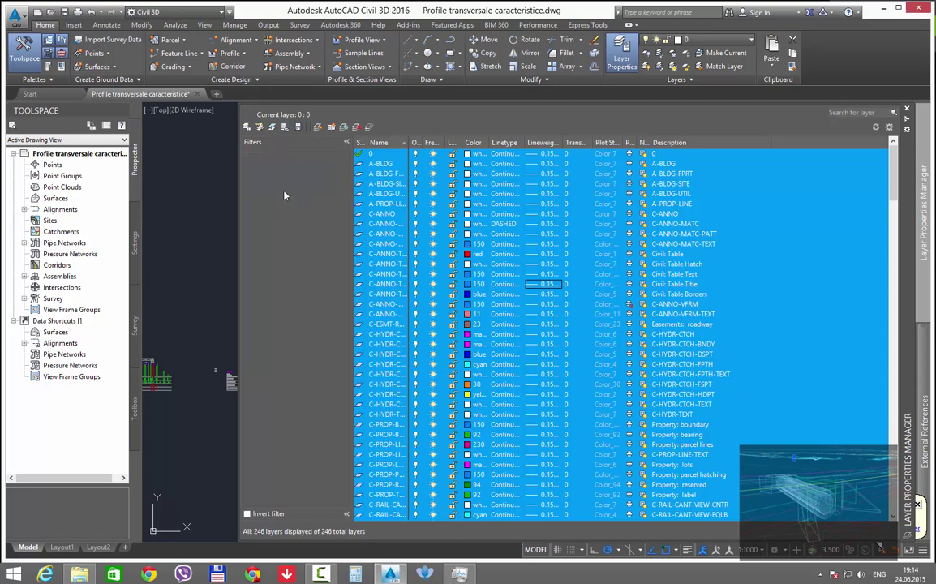
{"action": "double_click", "coordinate": [282, 192]}
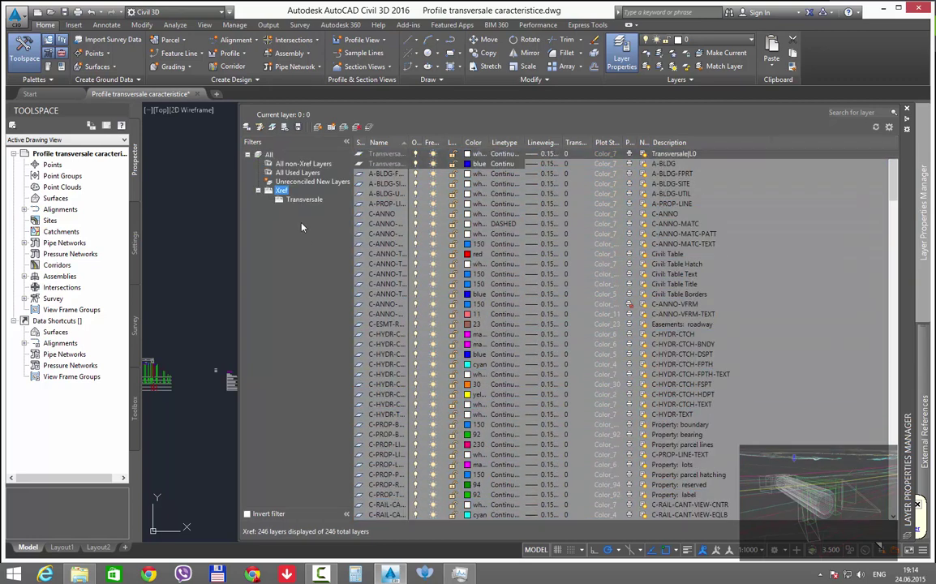
{"action": "left_click", "coordinate": [303, 199]}
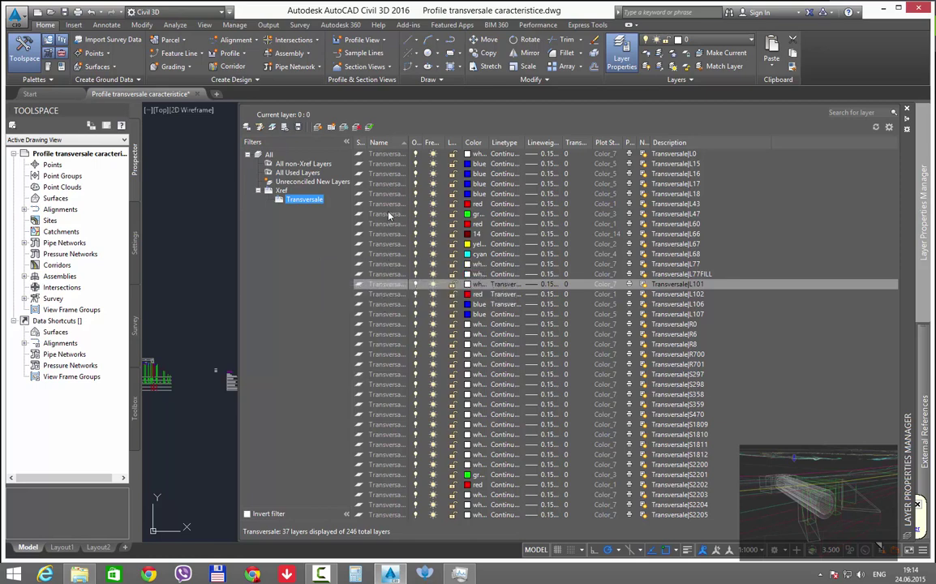
- Set xref layer Transversale|L67 to colour red and lineweight 0.35 mm
{"action": "left_click", "coordinate": [548, 128]}
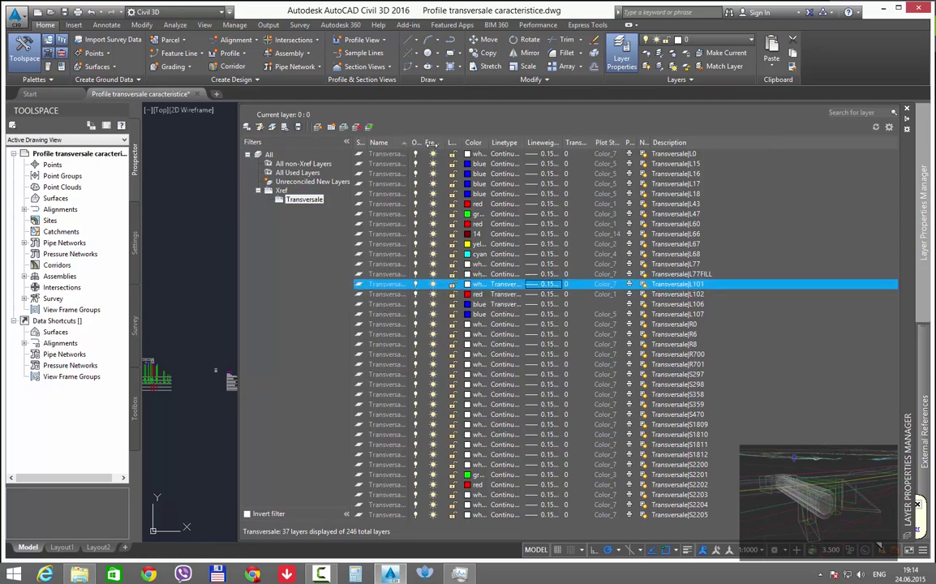
{"action": "left_click_drag", "start_coordinate": [410, 143], "coordinate": [472, 145]}
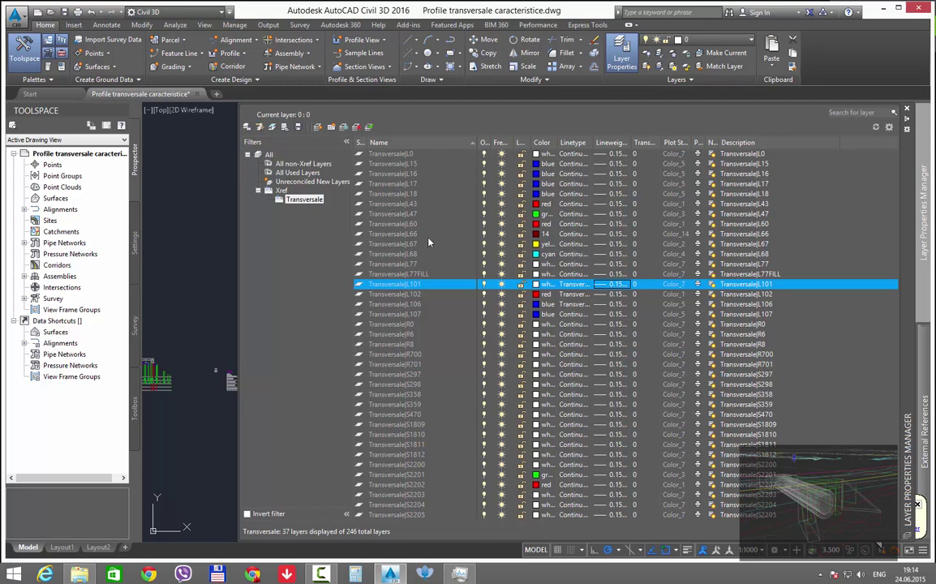
{"action": "left_click", "coordinate": [397, 244]}
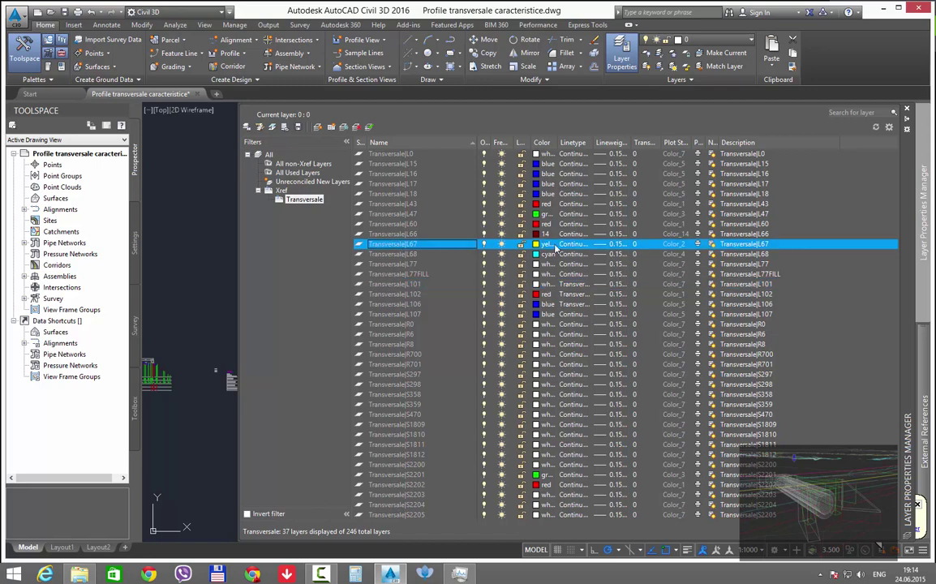
{"action": "left_click", "coordinate": [536, 244]}
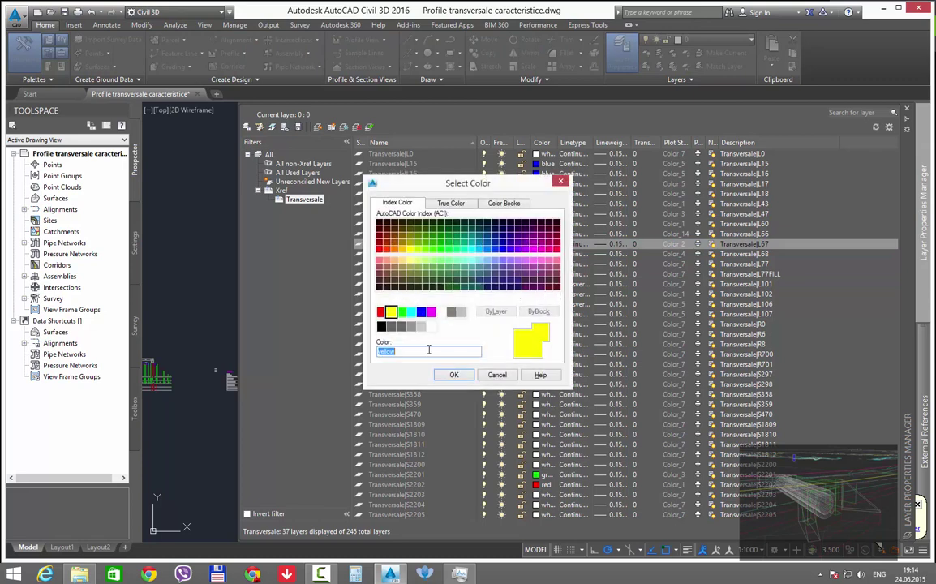
{"action": "left_click", "coordinate": [382, 312]}
{"action": "left_click", "coordinate": [454, 374]}
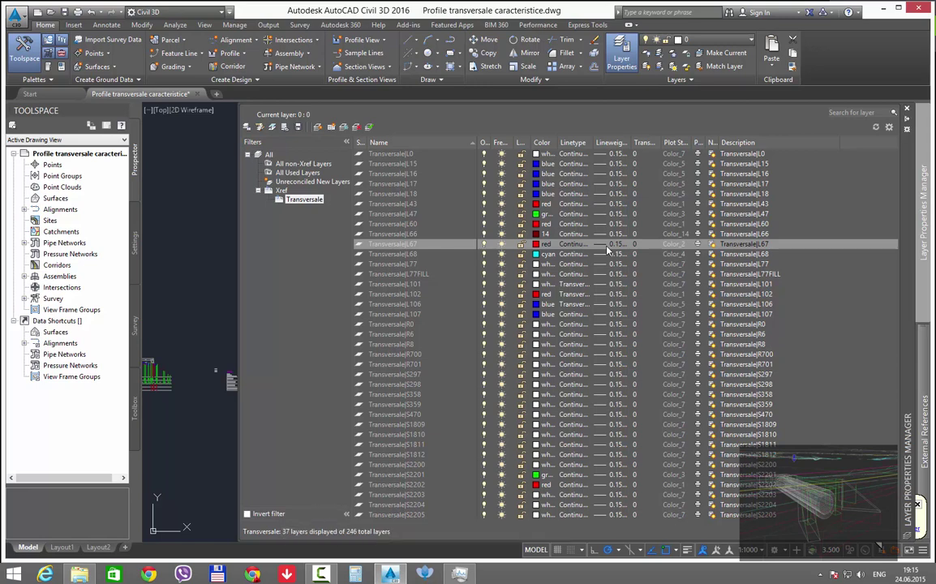
{"action": "left_click", "coordinate": [606, 246]}
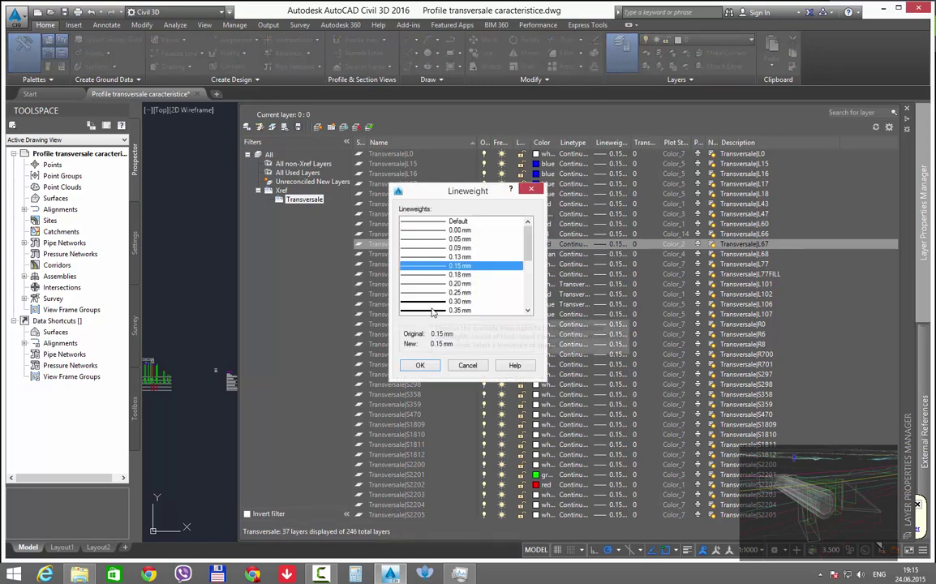
{"action": "left_click", "coordinate": [459, 310]}
{"action": "left_click", "coordinate": [420, 365]}
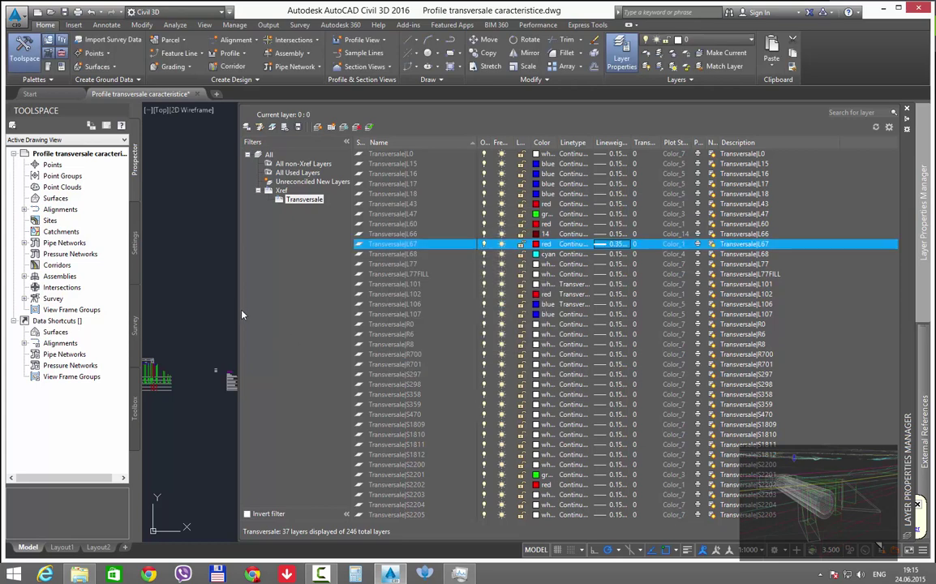
- Turn on lineweight display so the red L67 roadway line appears thicker on the cross-section
{"action": "left_click_drag", "start_coordinate": [240, 314], "coordinate": [423, 319]}
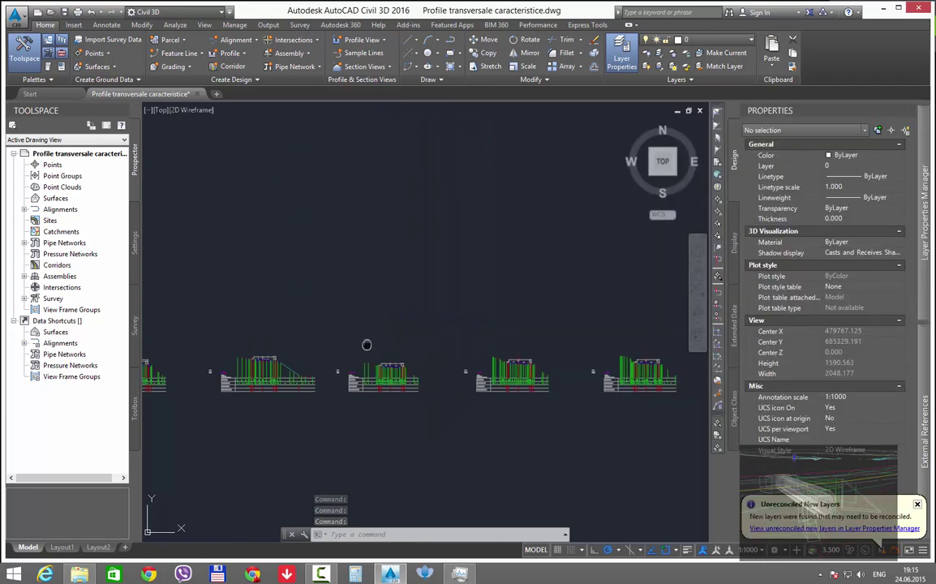
{"action": "scroll", "coordinate": [306, 349], "scroll_direction": "down", "scroll_amount": 2}
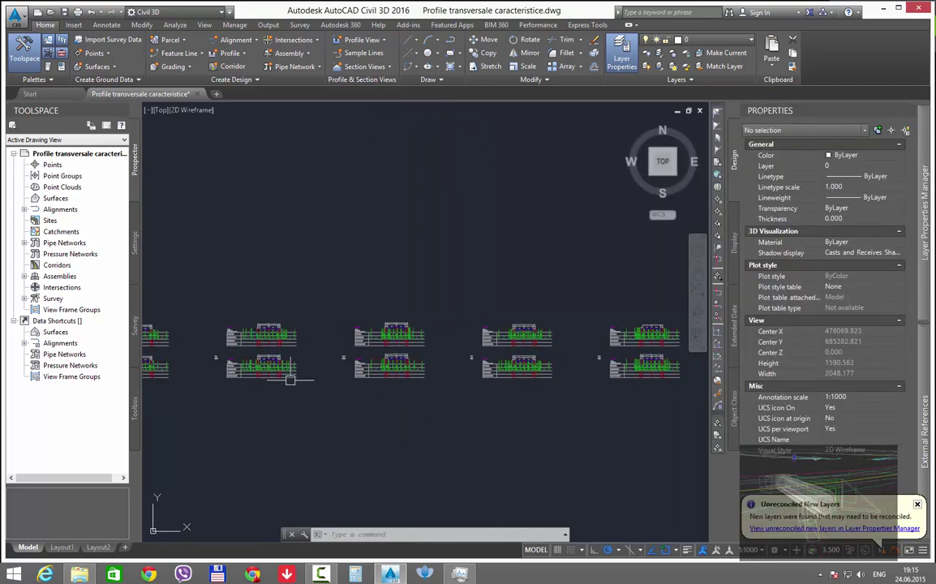
{"action": "scroll", "coordinate": [259, 328], "scroll_direction": "up", "scroll_amount": 4}
{"action": "scroll", "coordinate": [261, 324], "scroll_direction": "up", "scroll_amount": 3}
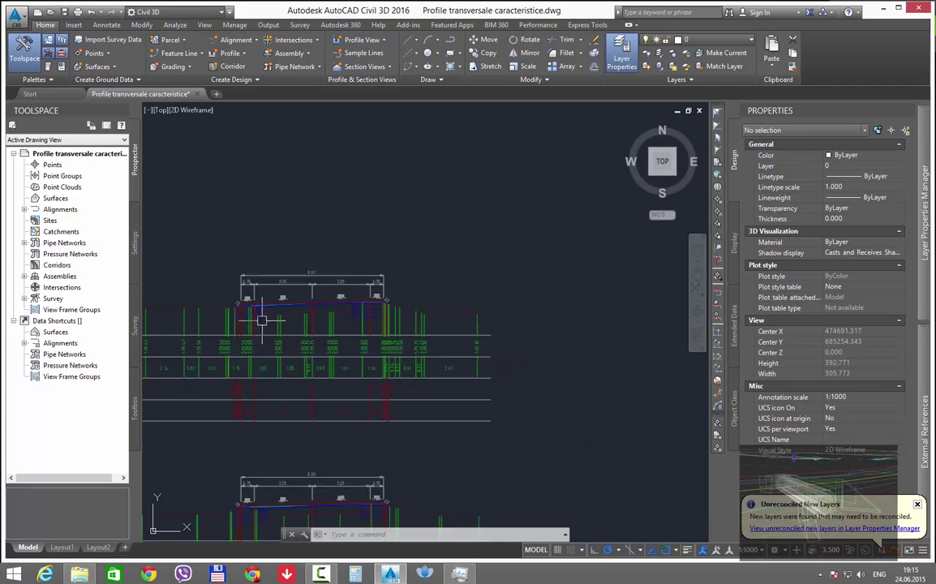
{"action": "scroll", "coordinate": [251, 316], "scroll_direction": "up", "scroll_amount": 3}
{"action": "scroll", "coordinate": [243, 307], "scroll_direction": "up", "scroll_amount": 4}
{"action": "scroll", "coordinate": [300, 324], "scroll_direction": "down", "scroll_amount": 4}
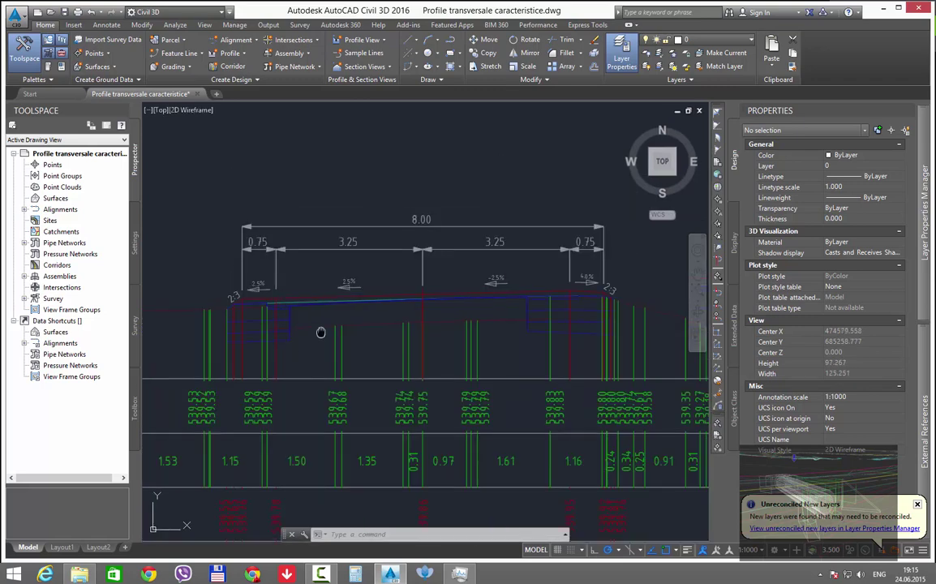
{"action": "scroll", "coordinate": [320, 330], "scroll_direction": "up", "scroll_amount": 3}
{"action": "left_click", "coordinate": [686, 550]}
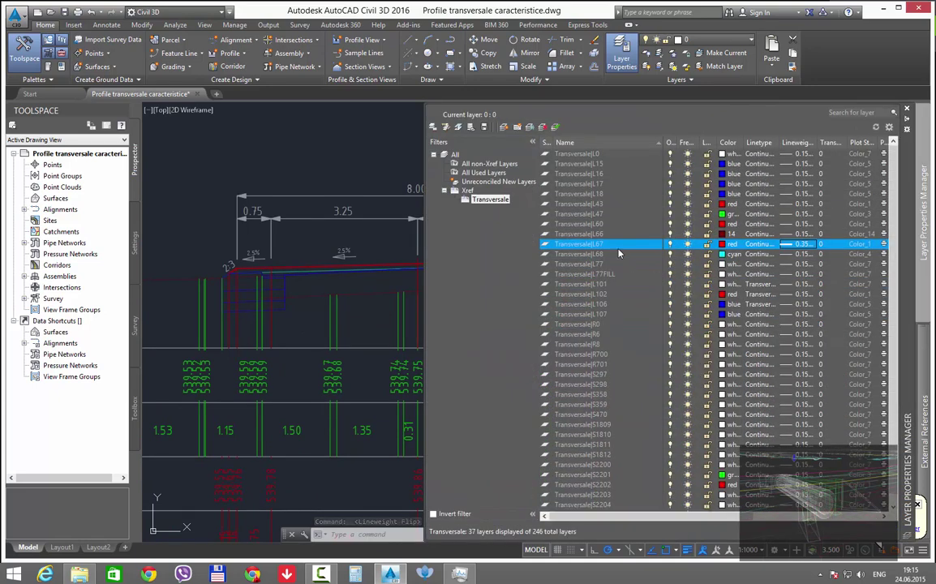
- Set the Transversale|L66 terrain layer to green (colour 3) with a 0.30 mm lineweight
{"action": "left_click", "coordinate": [727, 235]}
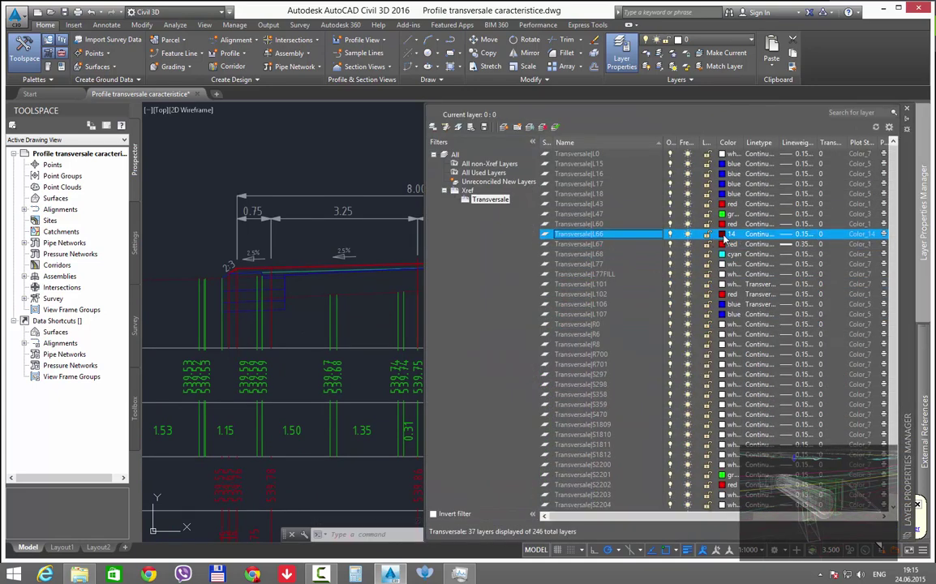
{"action": "left_click", "coordinate": [728, 234]}
{"action": "left_click", "coordinate": [401, 312]}
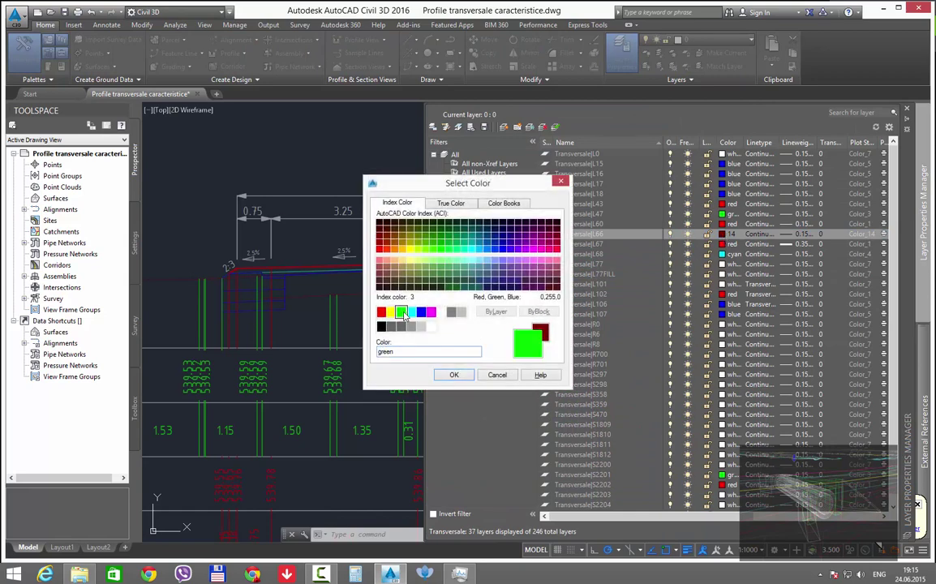
{"action": "left_click", "coordinate": [454, 374]}
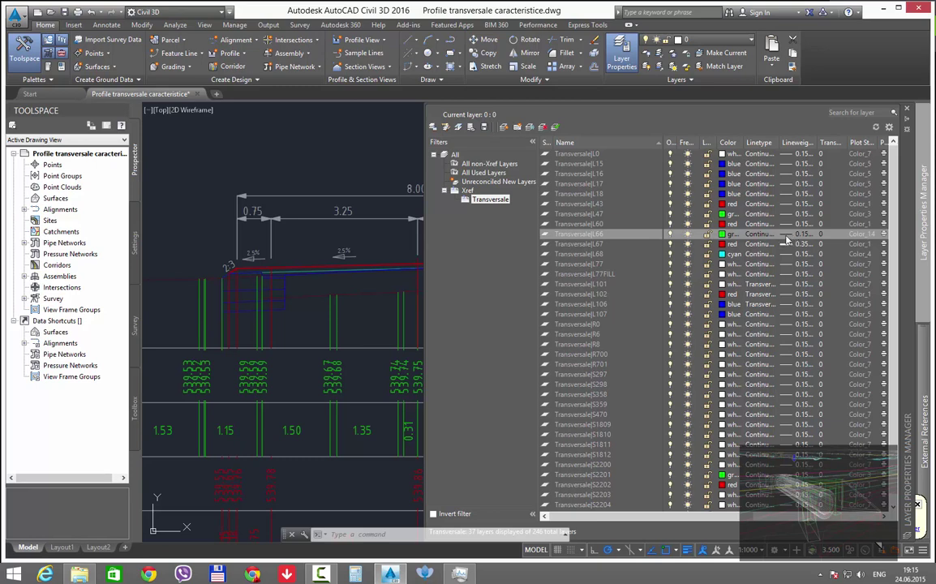
{"action": "left_click", "coordinate": [783, 234]}
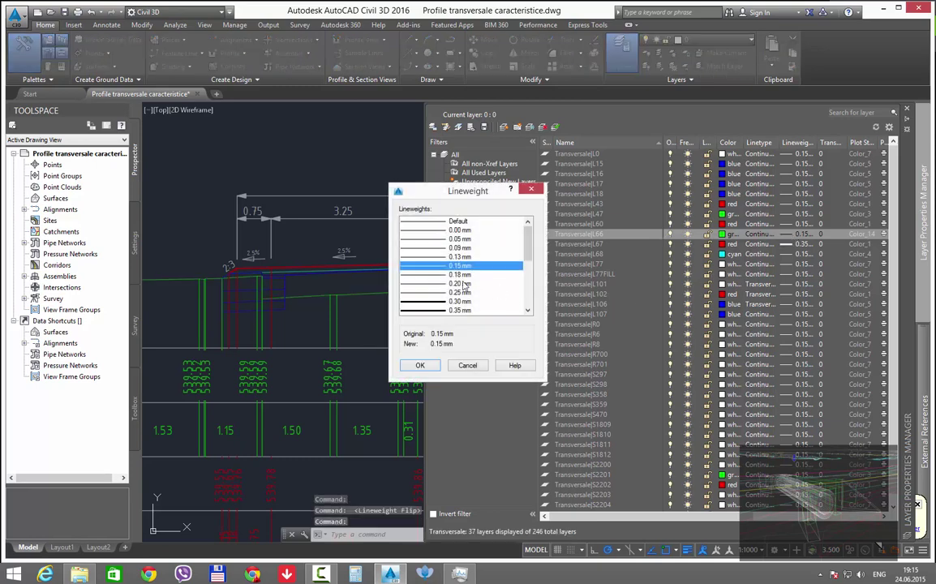
{"action": "left_click", "coordinate": [430, 301]}
{"action": "left_click", "coordinate": [417, 366]}
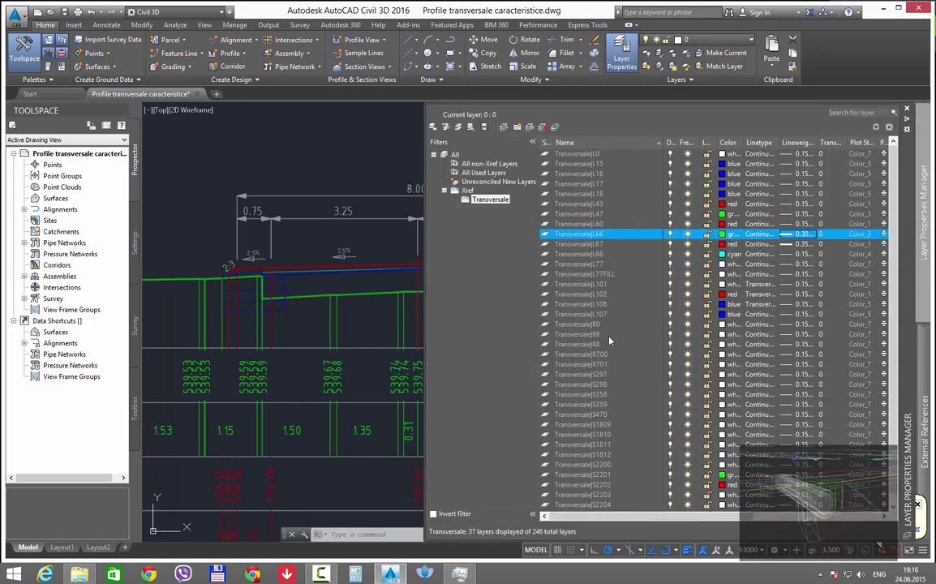
- Select layers Transversale|L101, L102 and L106 and set their colour to 251
{"action": "left_click", "coordinate": [584, 285]}
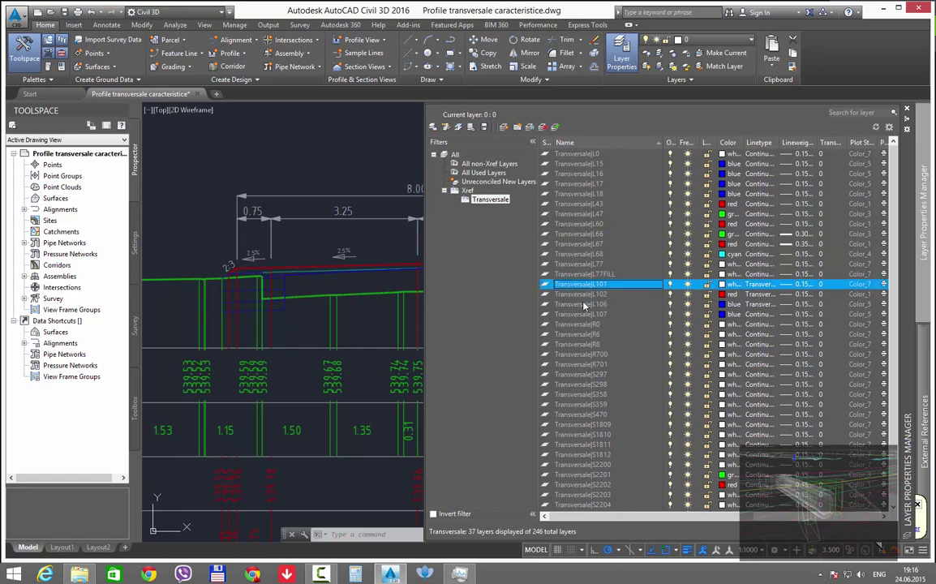
{"action": "left_click", "coordinate": [585, 304], "text": "shift"}
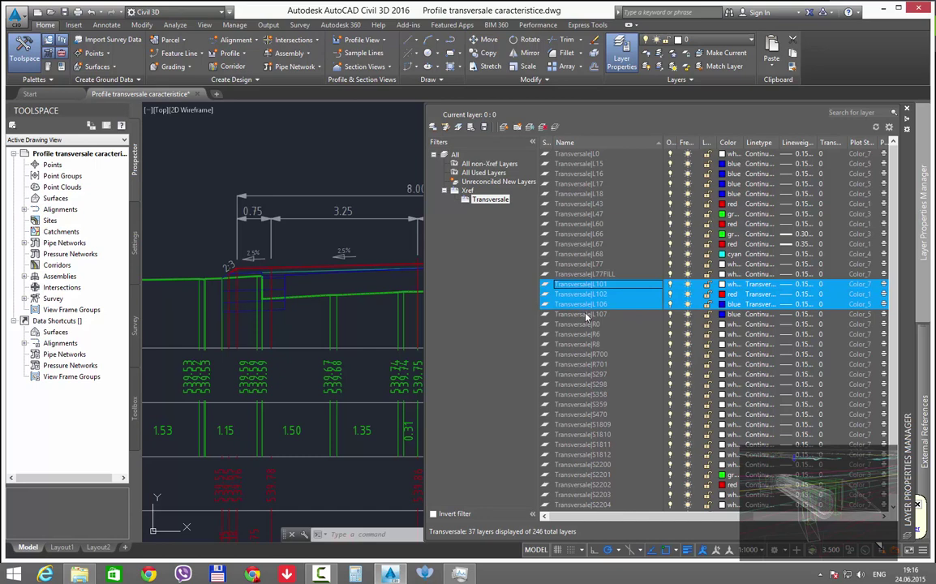
{"action": "left_click", "coordinate": [590, 314], "text": "shift"}
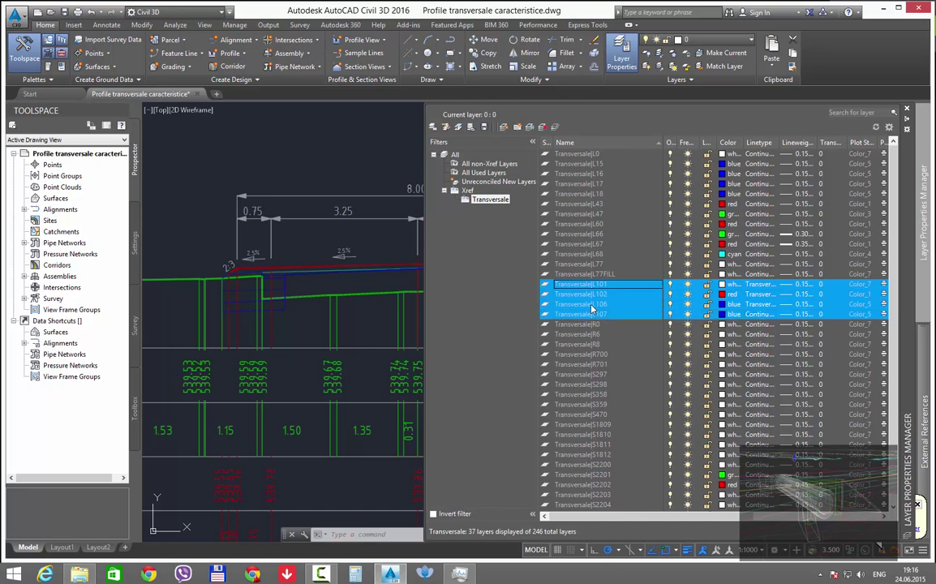
{"action": "left_click", "coordinate": [593, 307], "text": "shift"}
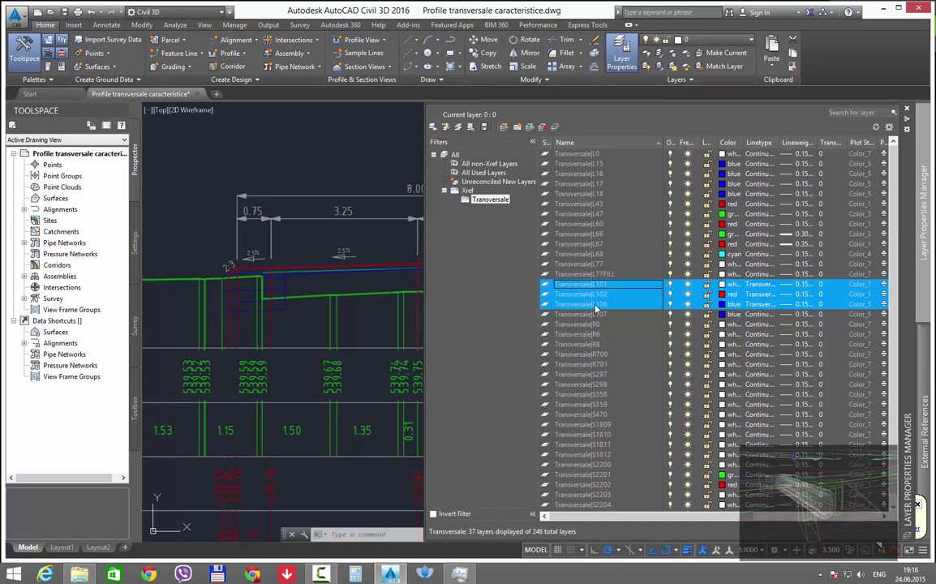
{"action": "left_click", "coordinate": [720, 284]}
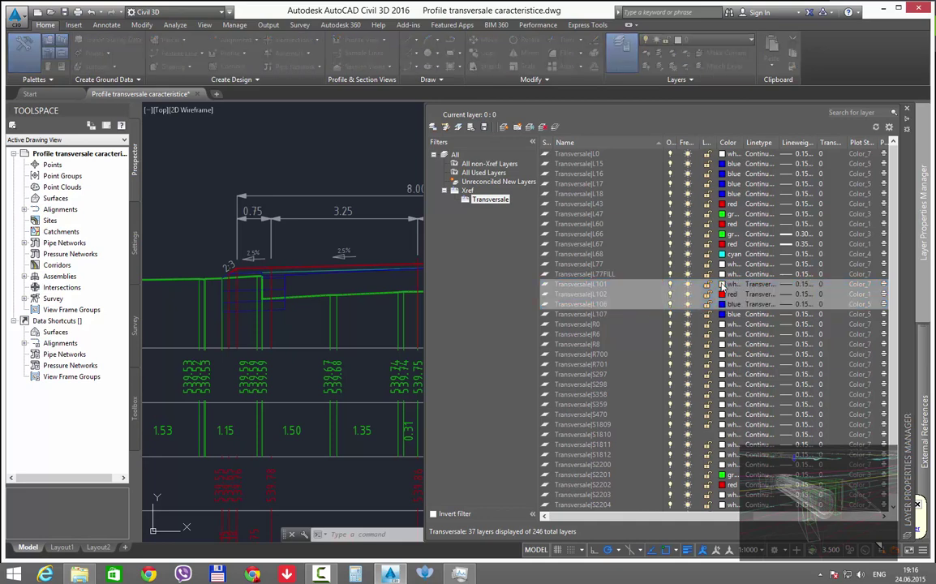
{"action": "left_click", "coordinate": [411, 326]}
{"action": "left_click", "coordinate": [390, 326]}
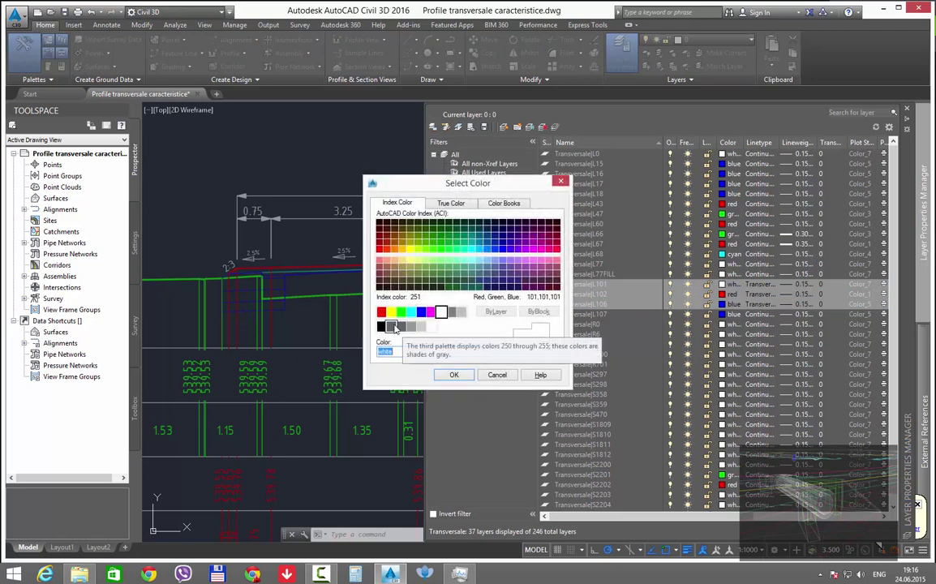
{"action": "left_click", "coordinate": [452, 376]}
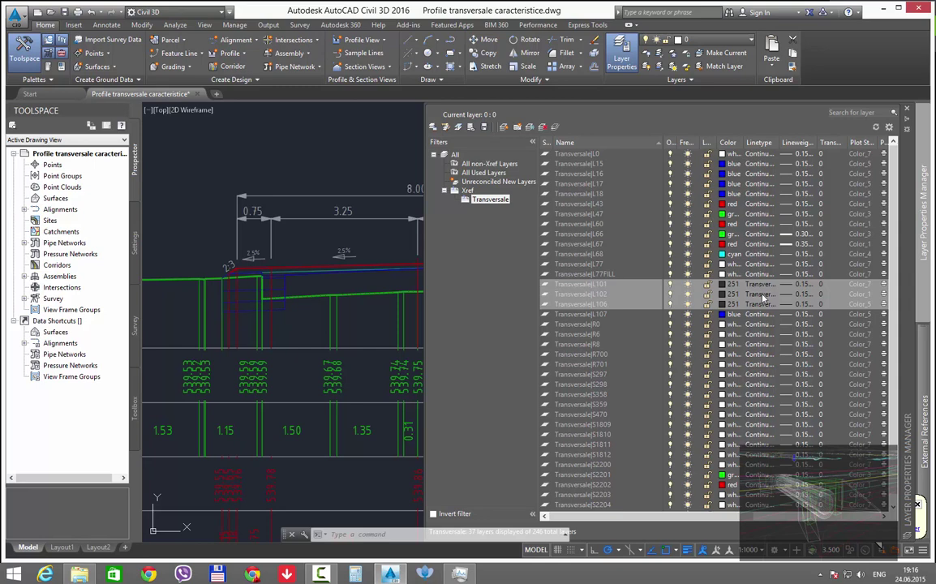
- Give those three layers the Continuous linetype and a 0.30 mm lineweight
{"action": "left_click", "coordinate": [761, 292]}
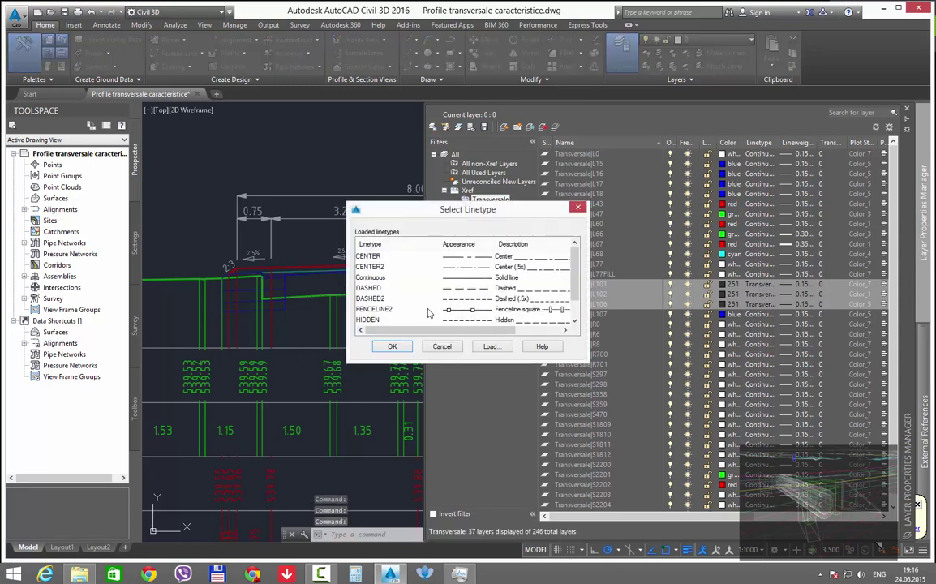
{"action": "left_click", "coordinate": [370, 309]}
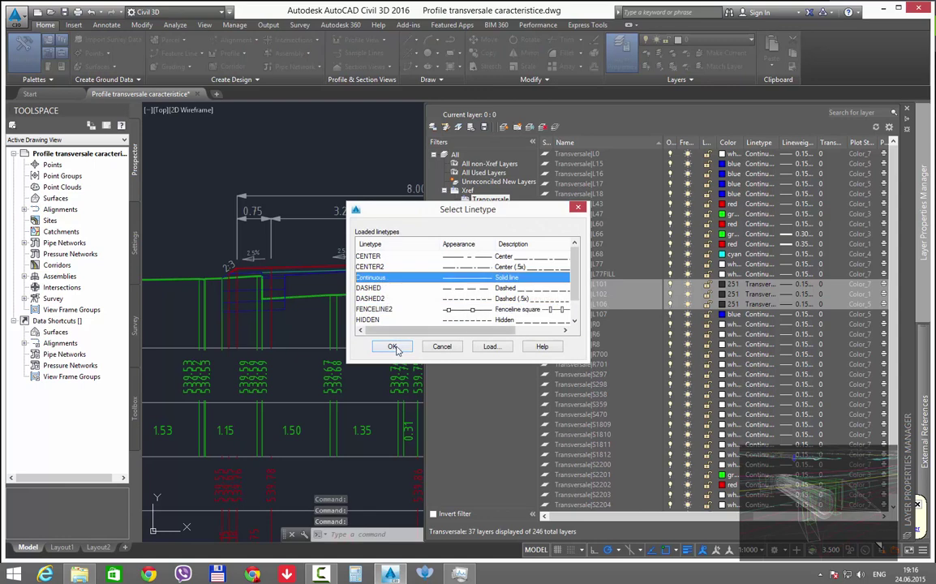
{"action": "left_click", "coordinate": [392, 347]}
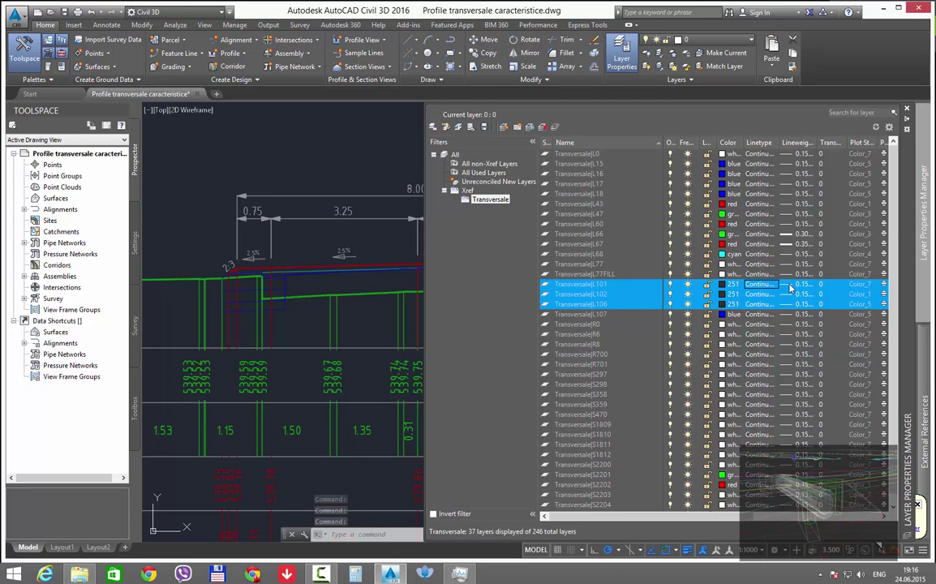
{"action": "left_click", "coordinate": [790, 288]}
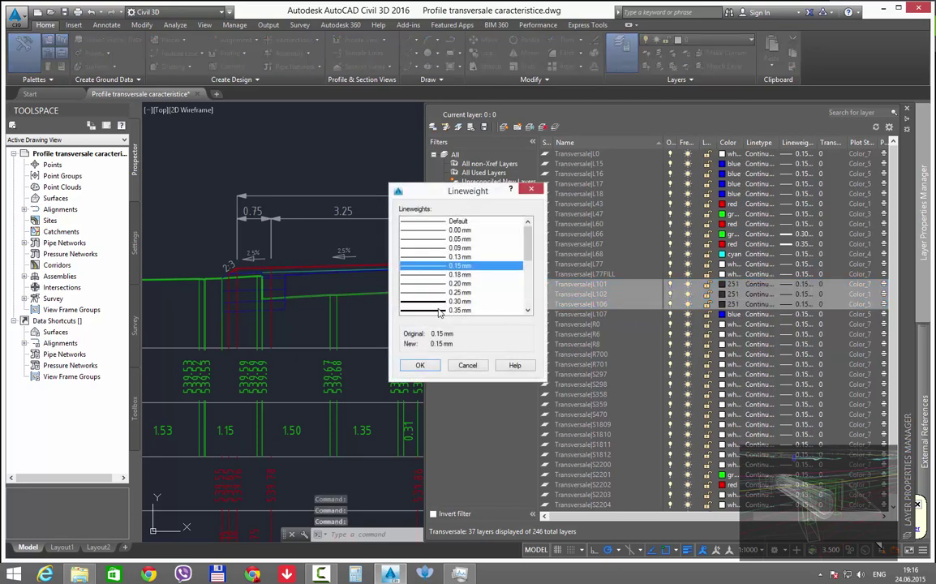
{"action": "left_click", "coordinate": [439, 302]}
{"action": "left_click", "coordinate": [420, 365]}
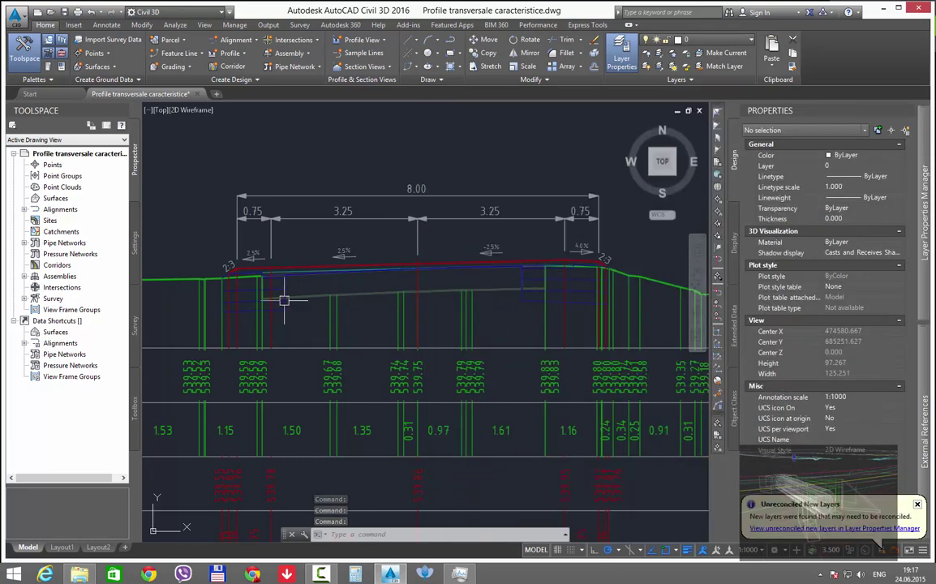
{"action": "scroll", "coordinate": [393, 309], "scroll_direction": "down", "scroll_amount": 1}
{"action": "scroll", "coordinate": [365, 408], "scroll_direction": "down", "scroll_amount": 1}
{"action": "scroll", "coordinate": [385, 410], "scroll_direction": "down", "scroll_amount": 1}
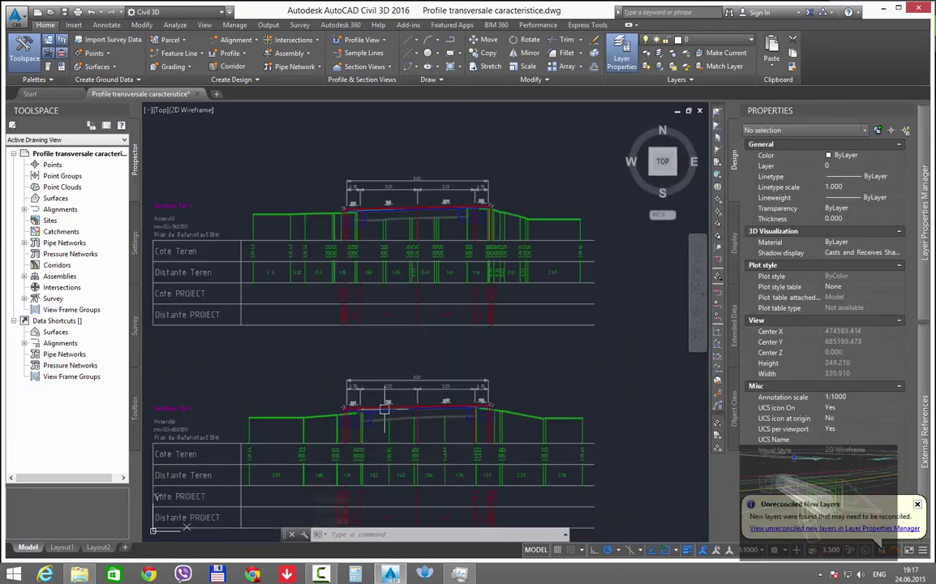
{"action": "scroll", "coordinate": [384, 410], "scroll_direction": "up", "scroll_amount": 1}
{"action": "scroll", "coordinate": [376, 386], "scroll_direction": "up", "scroll_amount": 1}
{"action": "scroll", "coordinate": [400, 378], "scroll_direction": "up", "scroll_amount": 1}
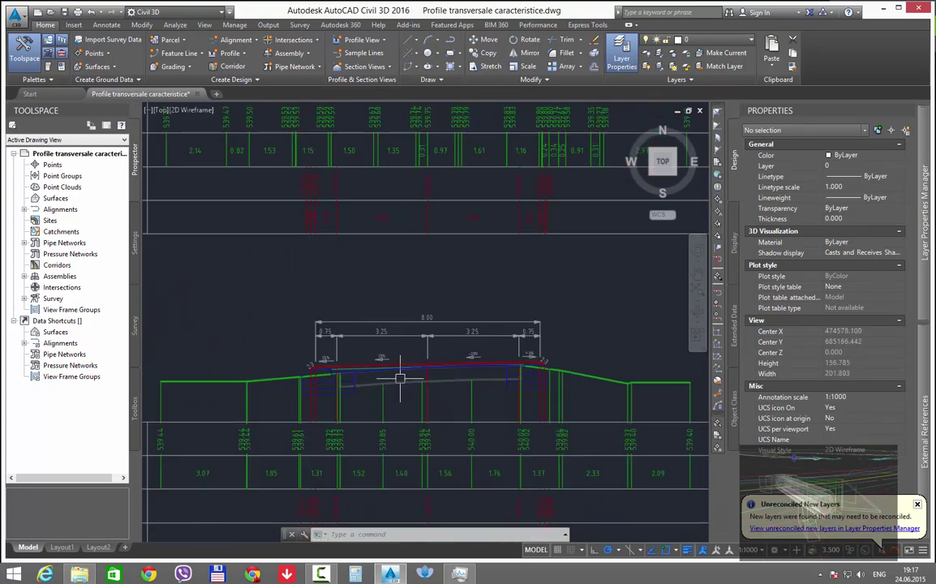
{"action": "scroll", "coordinate": [399, 378], "scroll_direction": "down", "scroll_amount": 2}
{"action": "scroll", "coordinate": [422, 356], "scroll_direction": "down", "scroll_amount": 1}
{"action": "scroll", "coordinate": [486, 324], "scroll_direction": "up", "scroll_amount": 1}
{"action": "scroll", "coordinate": [512, 300], "scroll_direction": "up", "scroll_amount": 1}
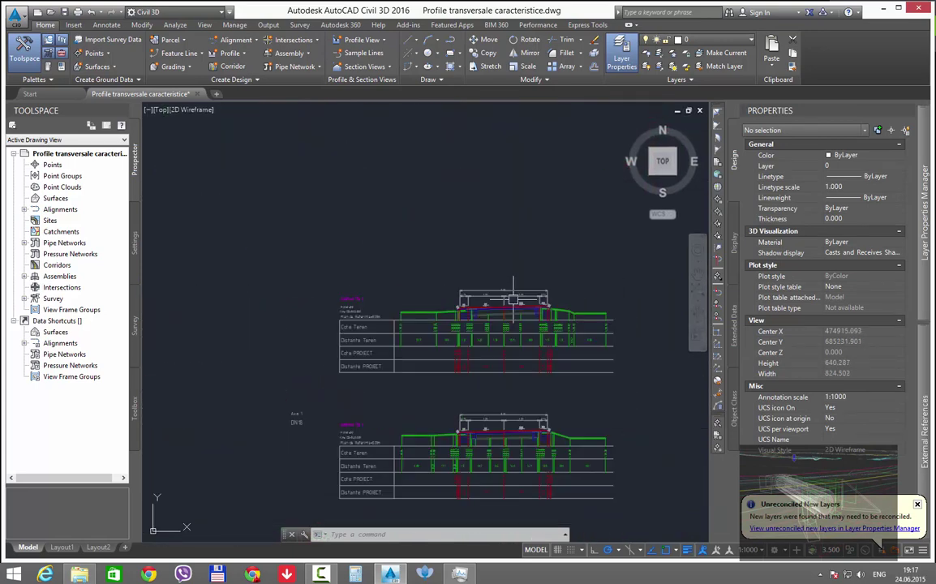
{"action": "scroll", "coordinate": [513, 300], "scroll_direction": "up", "scroll_amount": 3}
{"action": "scroll", "coordinate": [467, 329], "scroll_direction": "up", "scroll_amount": 1}
{"action": "scroll", "coordinate": [516, 359], "scroll_direction": "down", "scroll_amount": 1}
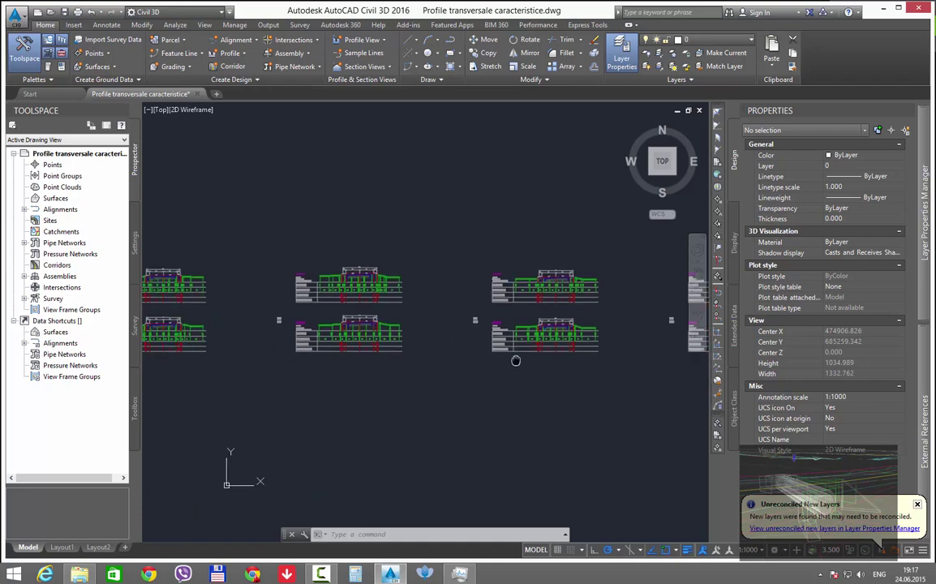
{"action": "scroll", "coordinate": [389, 385], "scroll_direction": "down", "scroll_amount": 1}
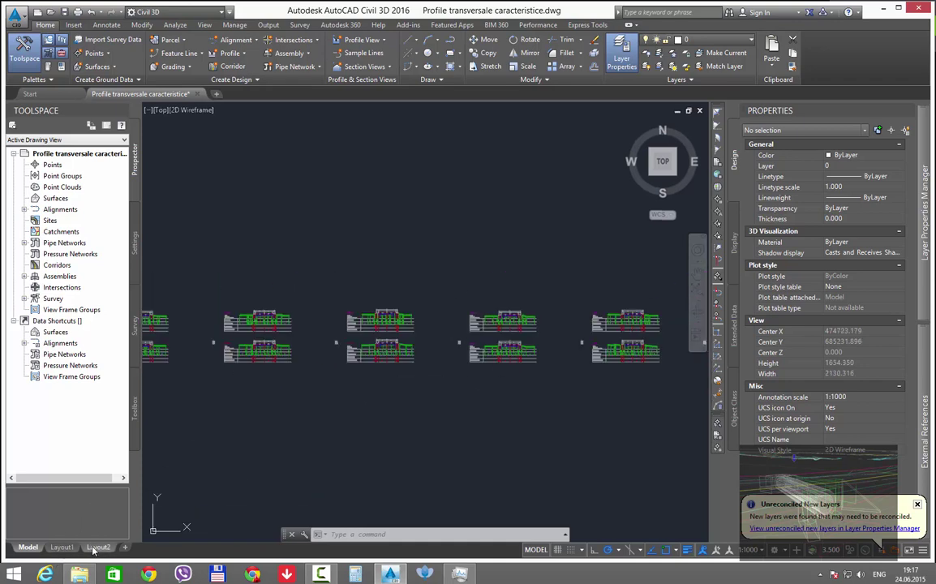
- Delete the Layout2 sheet and switch to the Layout1 paper sheet
{"action": "right_click", "coordinate": [62, 548]}
{"action": "left_click", "coordinate": [150, 399]}
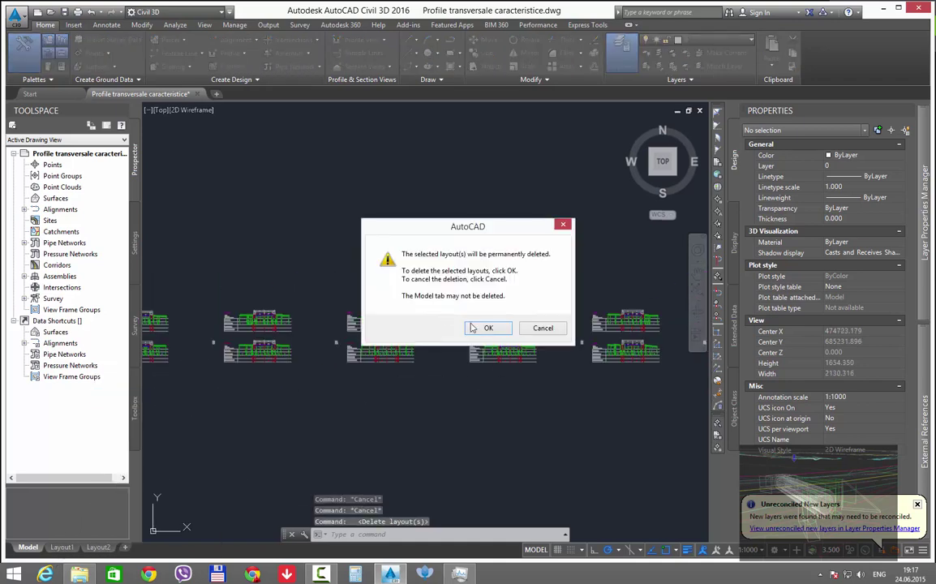
{"action": "key", "text": "Return"}
{"action": "left_click", "coordinate": [71, 548]}
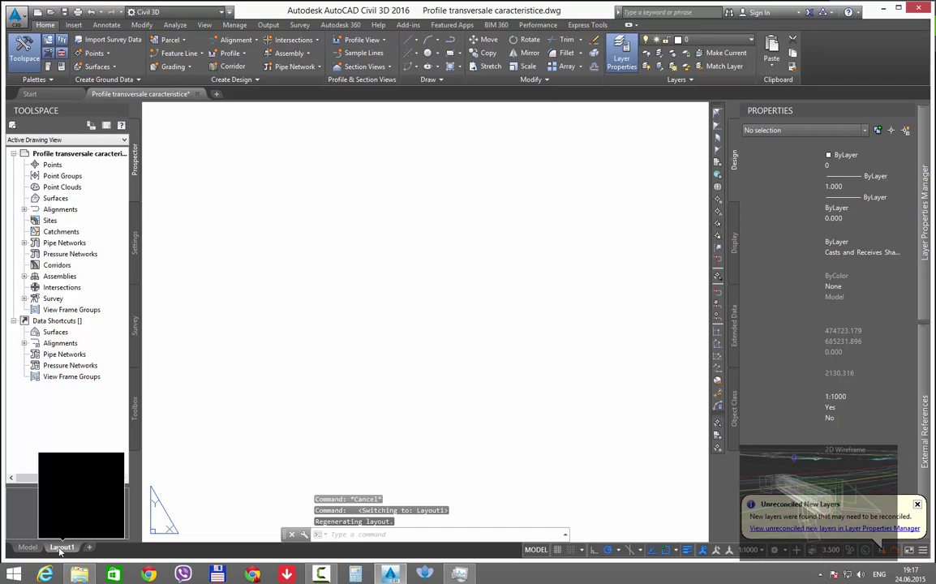
{"action": "right_click", "coordinate": [59, 549]}
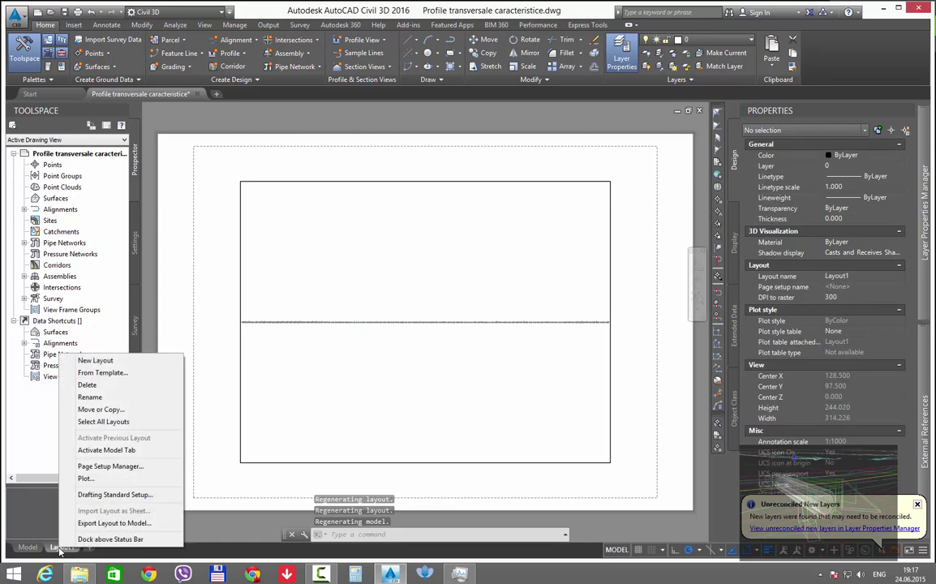
{"action": "left_click", "coordinate": [205, 490]}
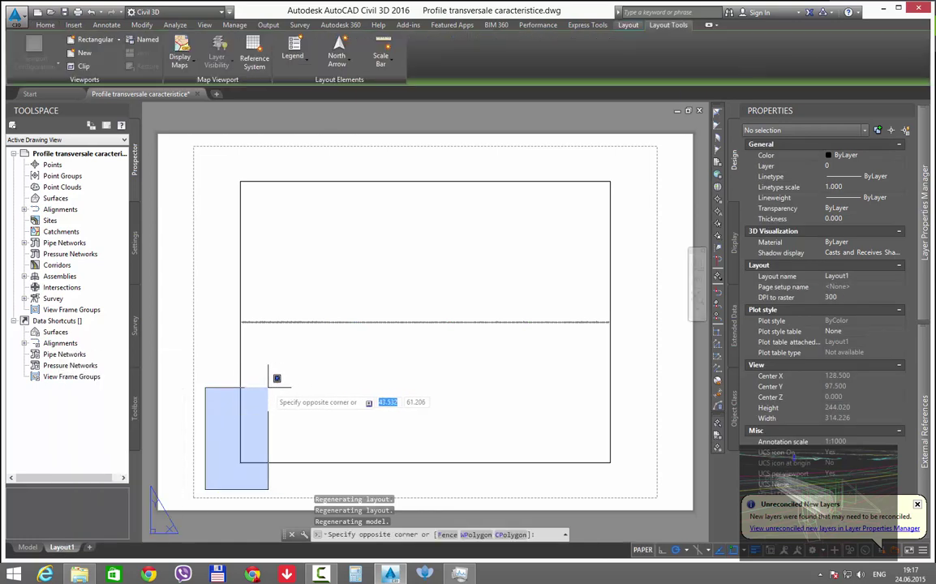
{"action": "key", "text": "Escape"}
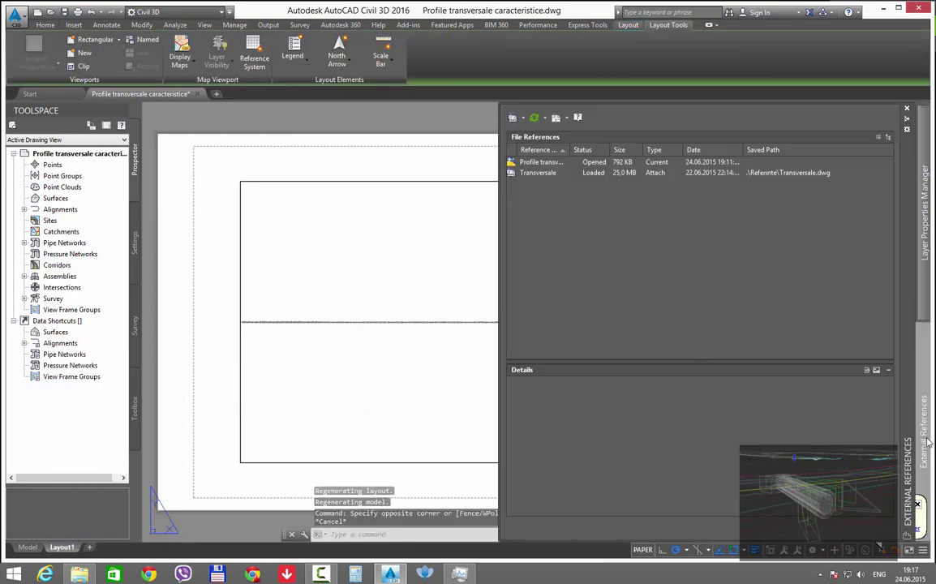
- Unload the Transversale external reference, leaving the Layout1 viewport empty
{"action": "left_click", "coordinate": [534, 173]}
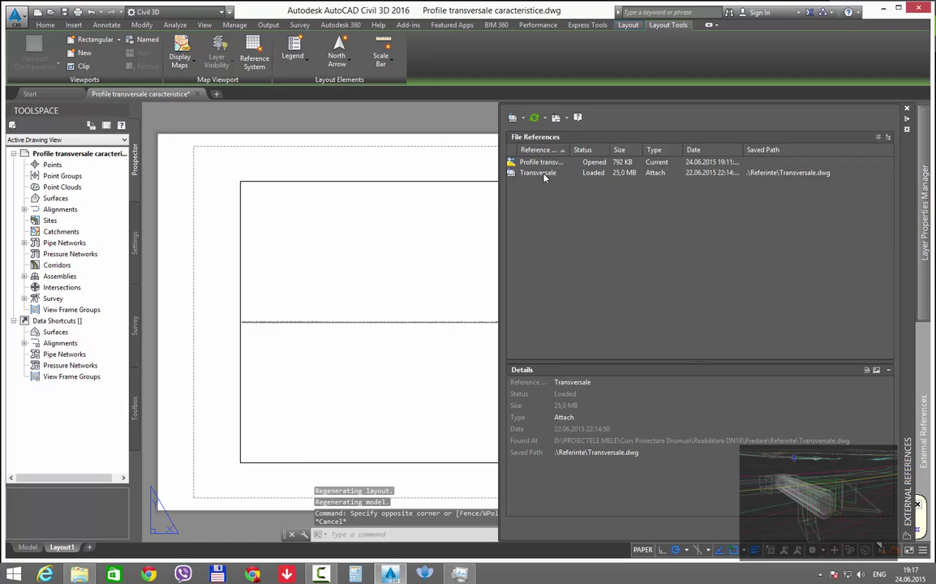
{"action": "right_click", "coordinate": [545, 178]}
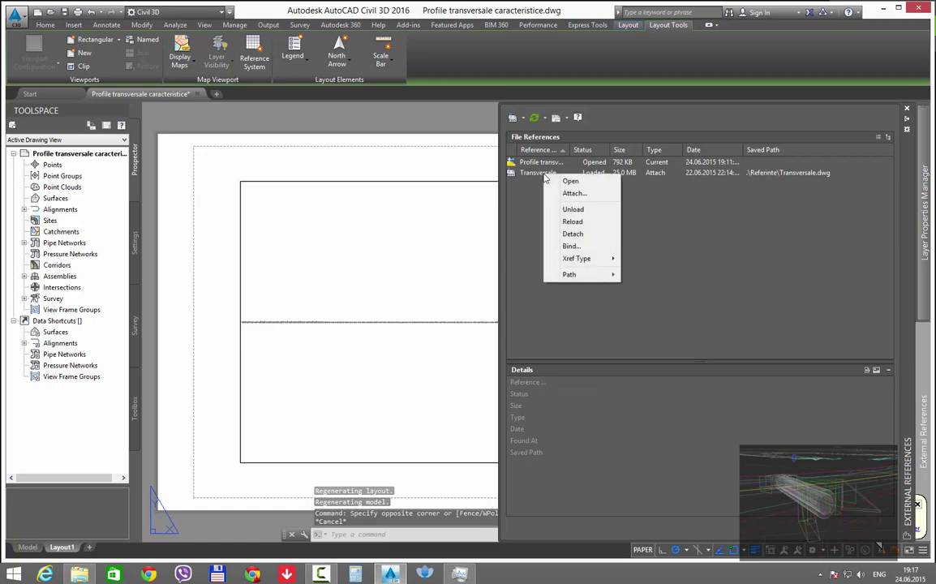
{"action": "left_click", "coordinate": [591, 211]}
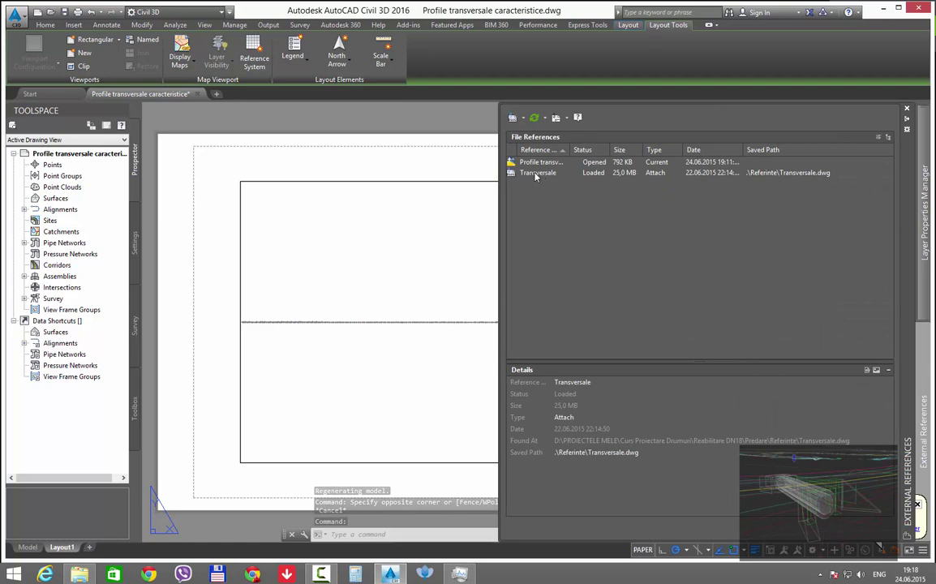
{"action": "right_click", "coordinate": [536, 175]}
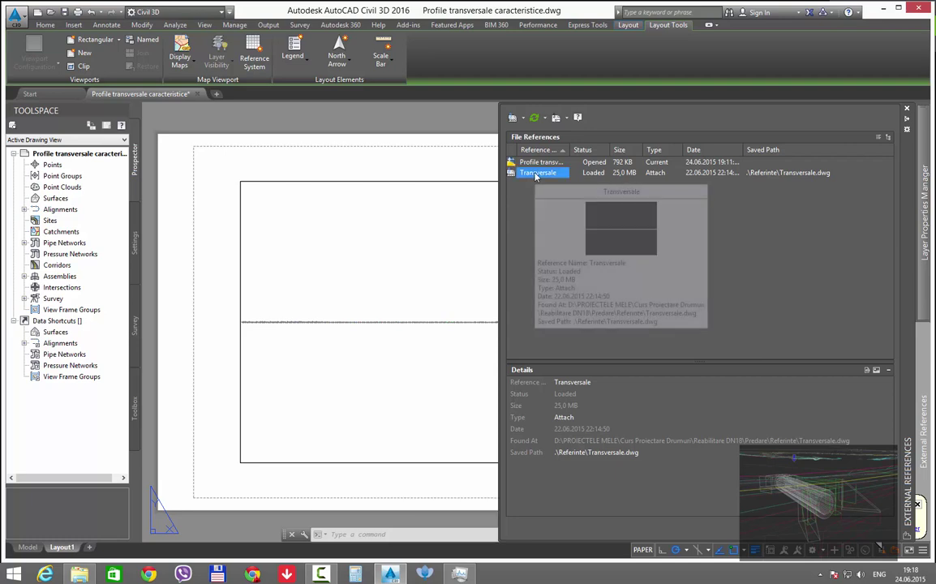
{"action": "left_click", "coordinate": [564, 213]}
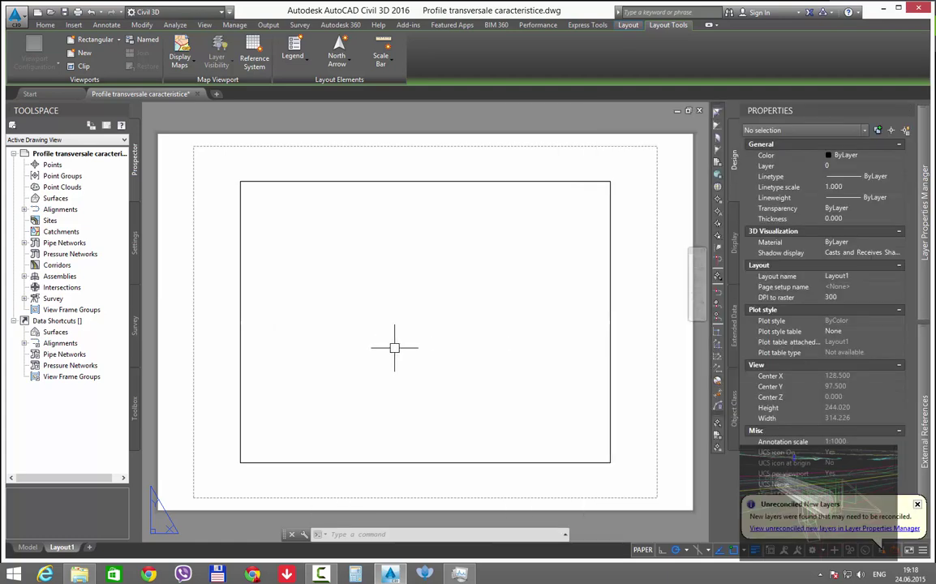
- Cancel deleting Layout1 and rename it to 'PTC 001' instead
{"action": "scroll", "coordinate": [434, 354], "scroll_direction": "down", "scroll_amount": 3}
{"action": "middle_click_drag", "start_coordinate": [349, 407], "coordinate": [388, 400]}
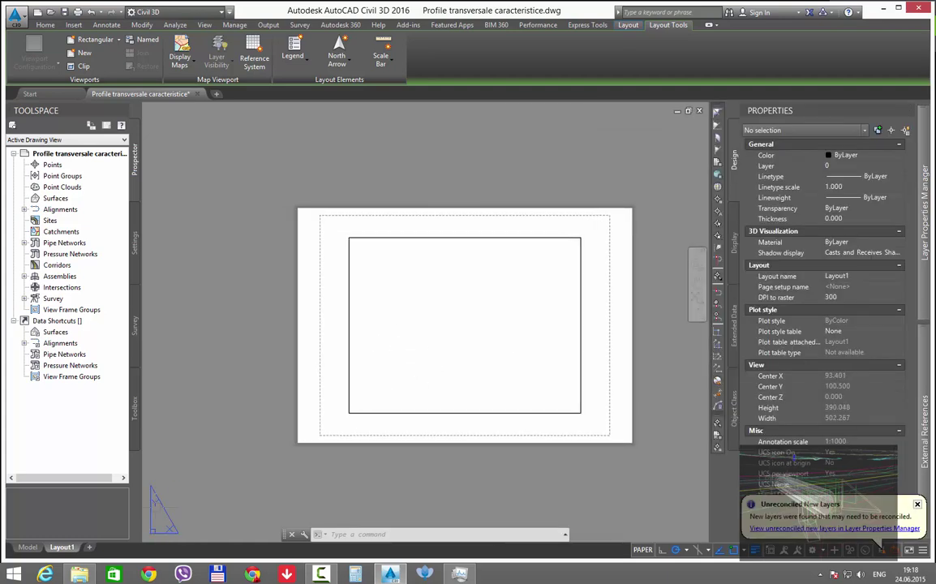
{"action": "right_click", "coordinate": [50, 549]}
{"action": "left_click", "coordinate": [81, 382]}
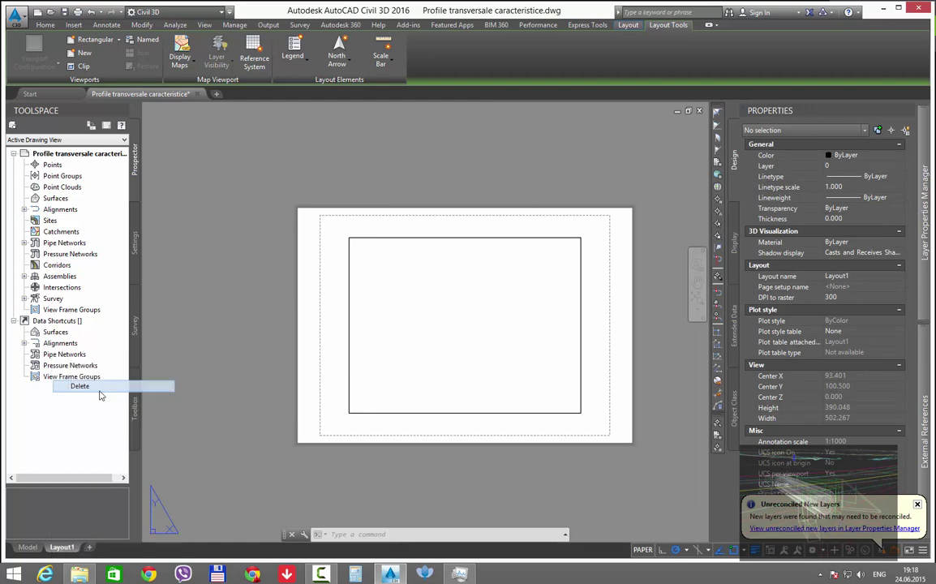
{"action": "left_click", "coordinate": [540, 327]}
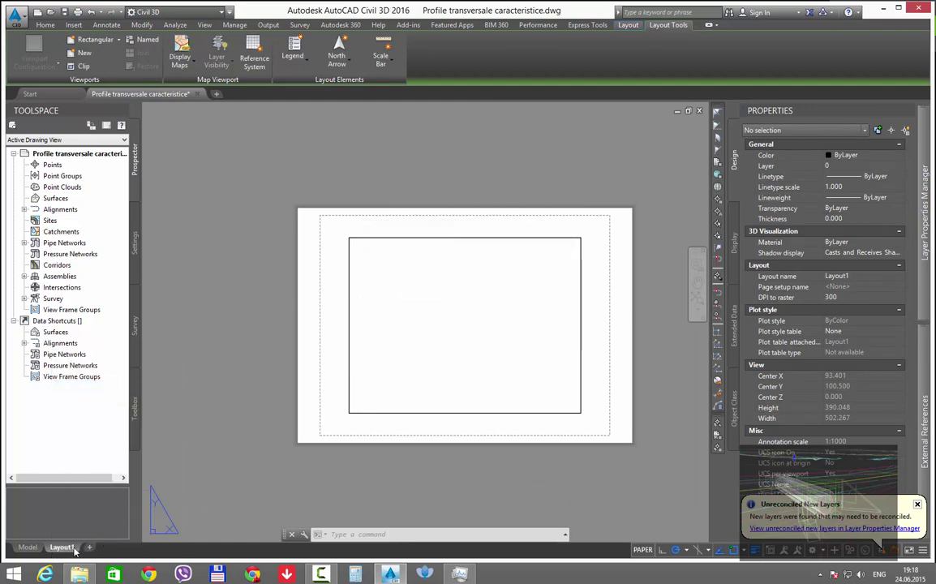
{"action": "right_click", "coordinate": [65, 548]}
{"action": "left_click", "coordinate": [119, 397]}
{"action": "type", "text": "PTC"}
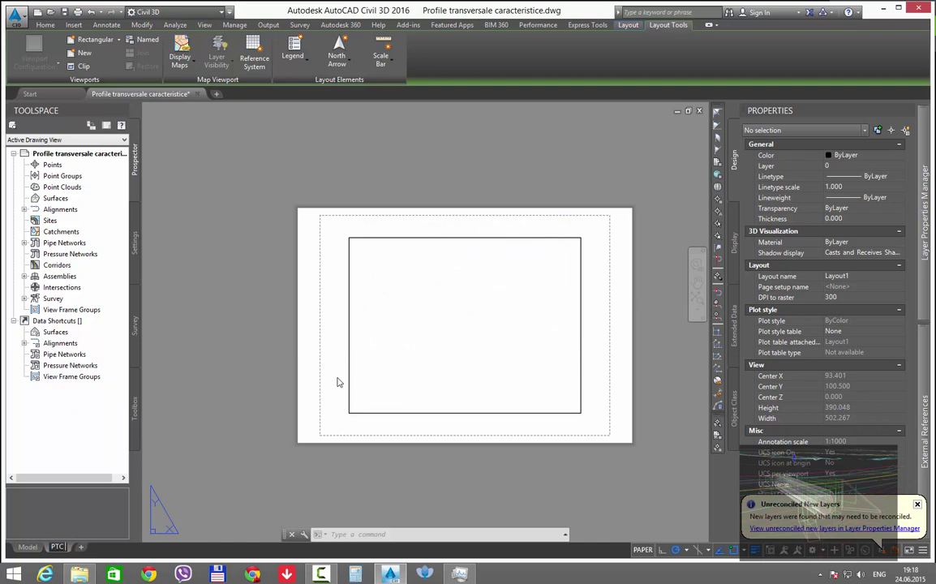
{"action": "type", "text": " 001"}
{"action": "key", "text": "Return"}
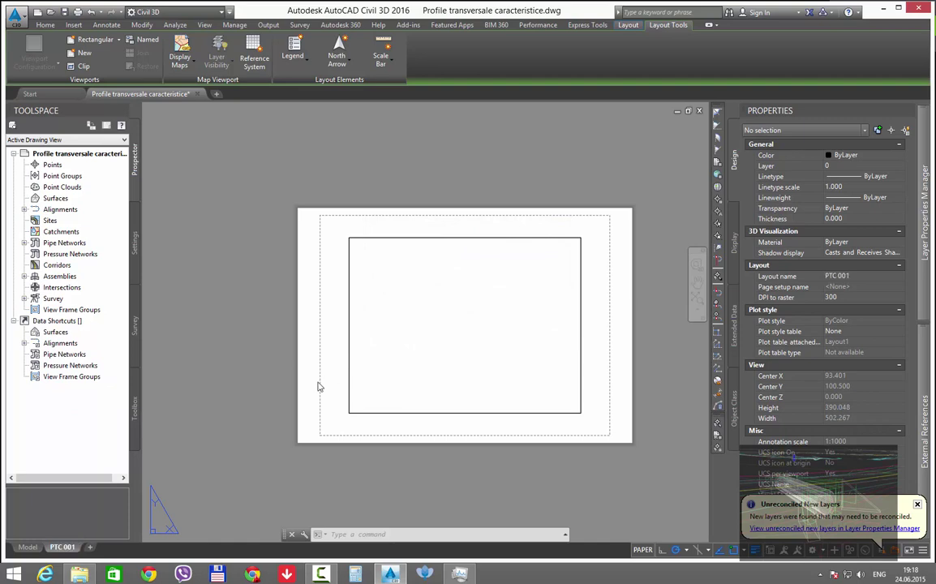
- Set PTC 001's page setup to AutoCAD PDF (General Documentation).pc3 on A3 297 x 420 mm paper
{"action": "right_click", "coordinate": [62, 550]}
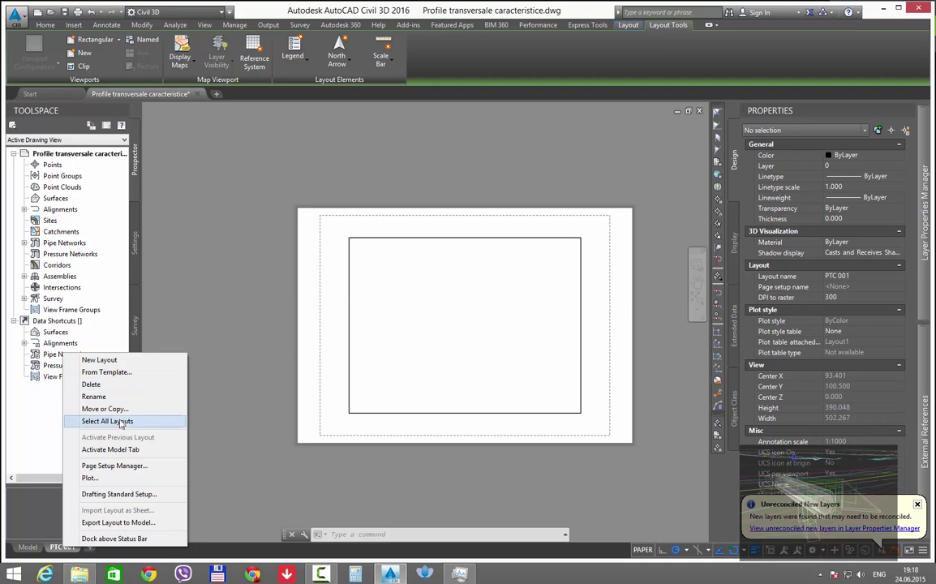
{"action": "left_click", "coordinate": [128, 467]}
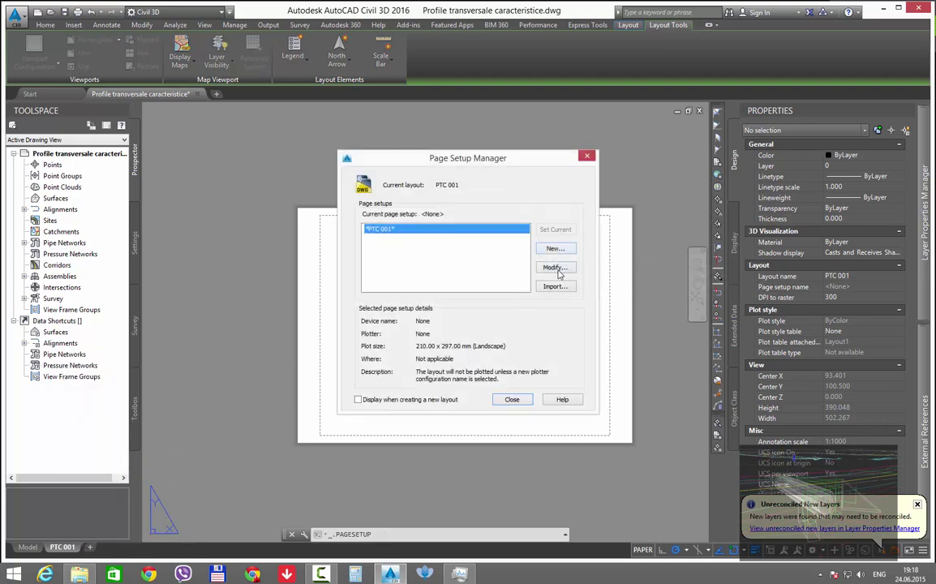
{"action": "left_click", "coordinate": [555, 268]}
{"action": "left_click", "coordinate": [435, 206]}
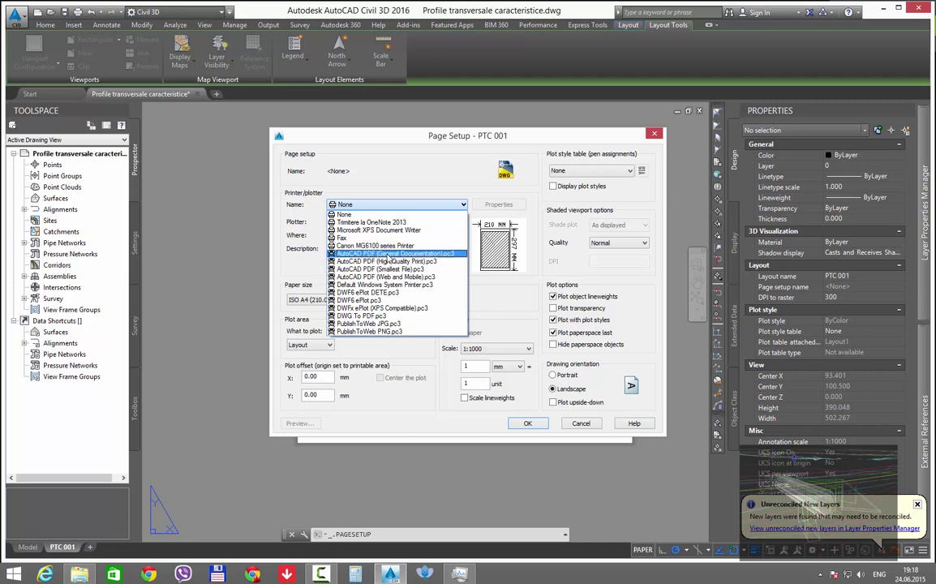
{"action": "left_click", "coordinate": [390, 254]}
{"action": "left_click", "coordinate": [390, 299]}
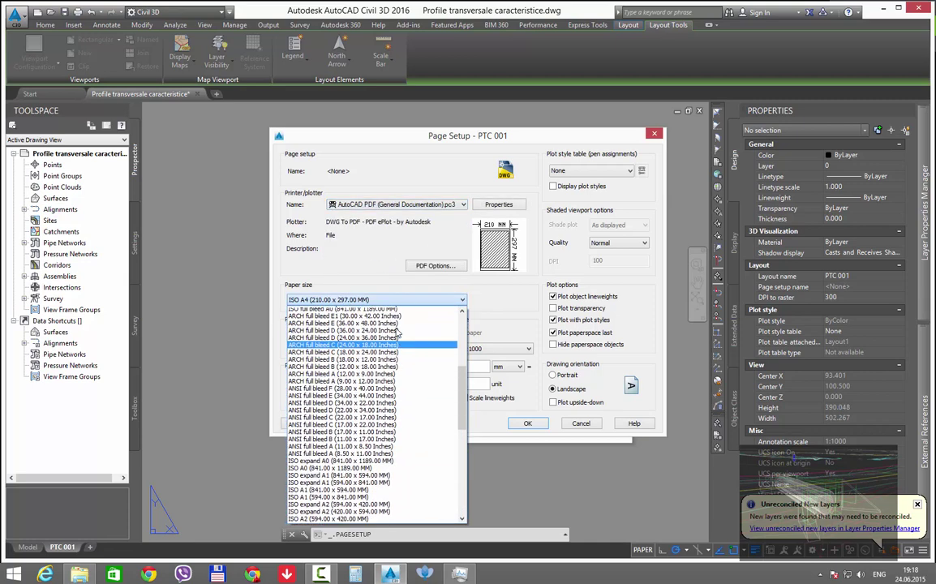
{"action": "scroll", "coordinate": [397, 333], "scroll_direction": "up", "scroll_amount": 5}
{"action": "left_click", "coordinate": [381, 312]}
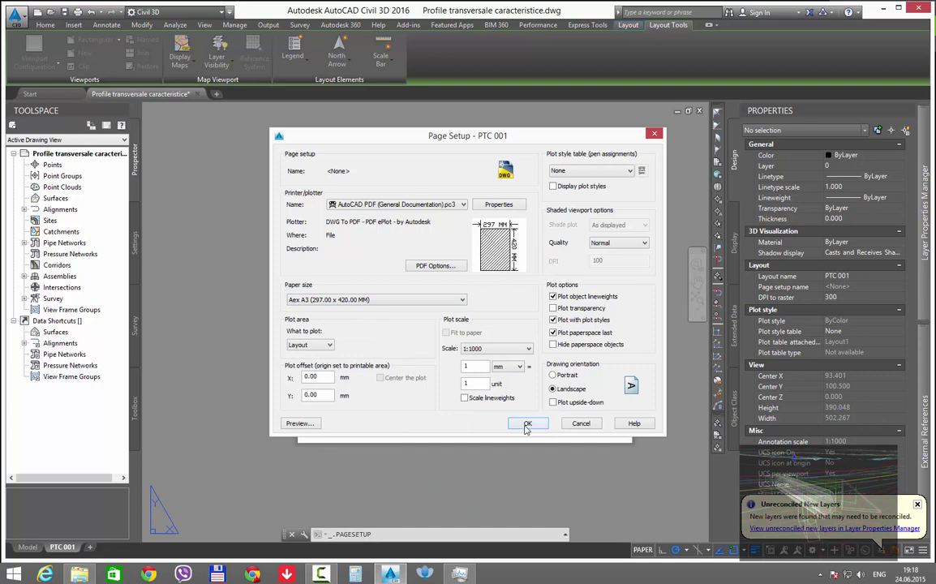
{"action": "left_click", "coordinate": [526, 424]}
{"action": "left_click", "coordinate": [510, 397]}
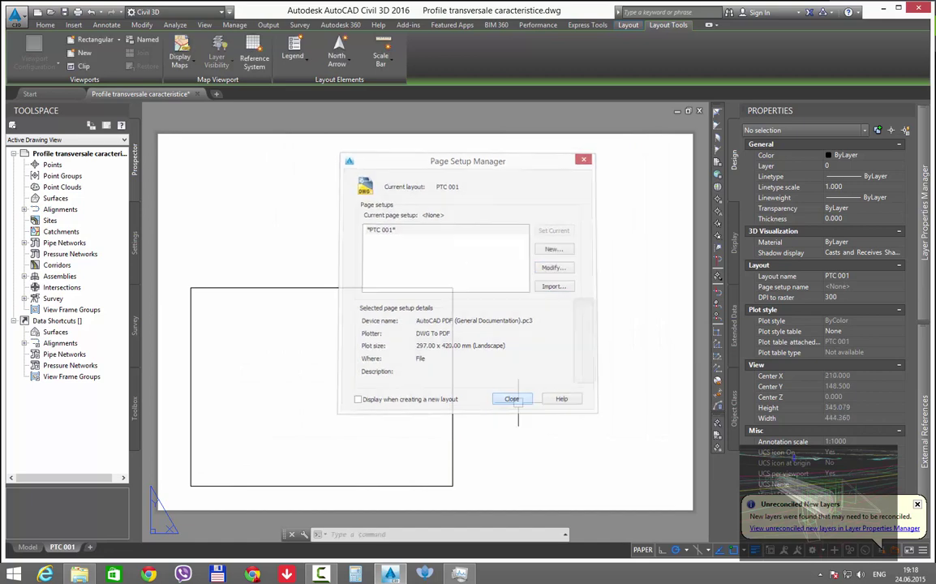
- Attach the cartus drawing as an external DWG reference
{"action": "left_click", "coordinate": [925, 430]}
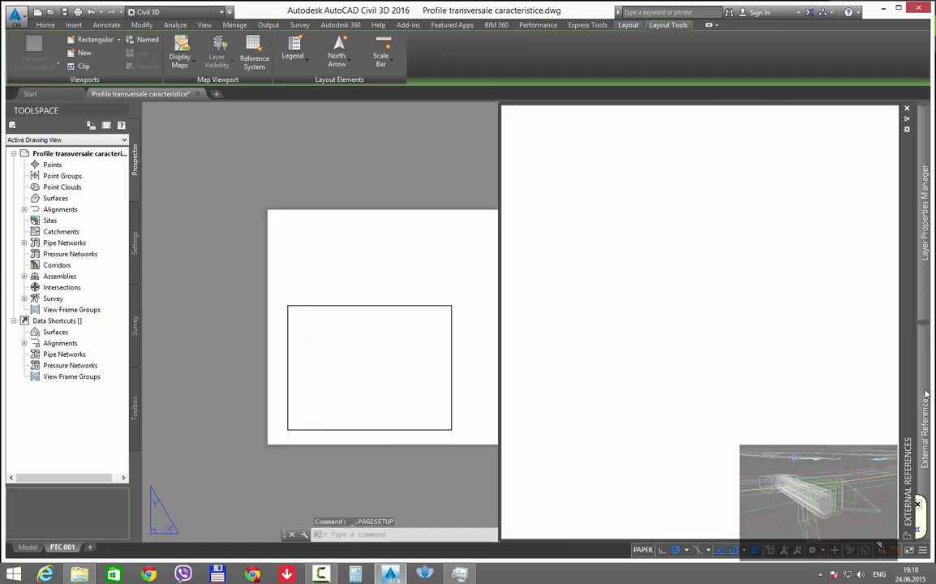
{"action": "left_click", "coordinate": [513, 120]}
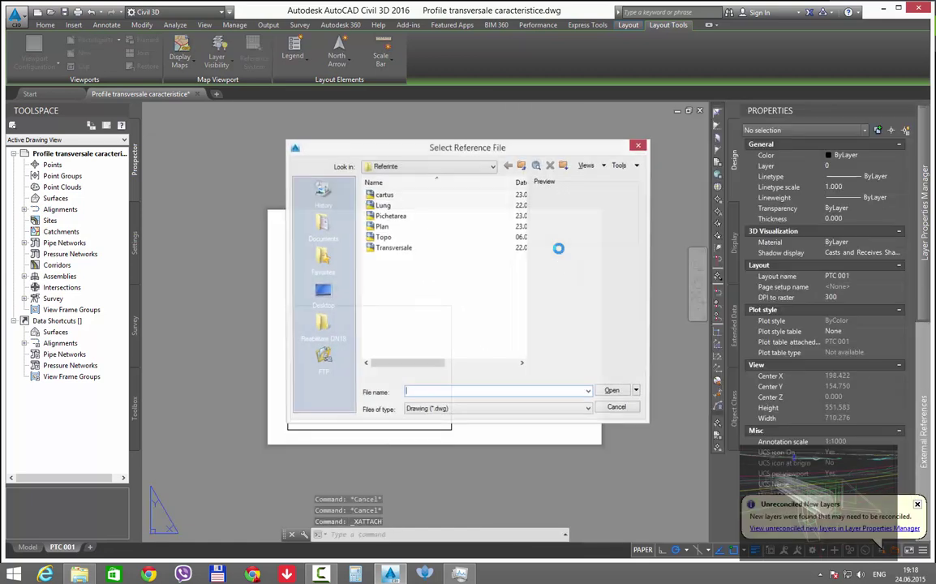
{"action": "double_click", "coordinate": [384, 195]}
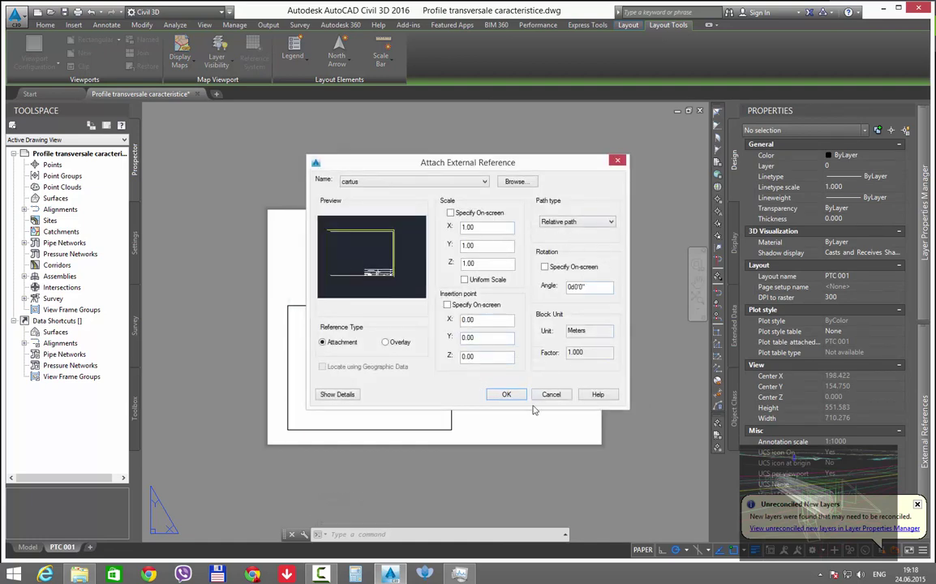
{"action": "left_click", "coordinate": [506, 395]}
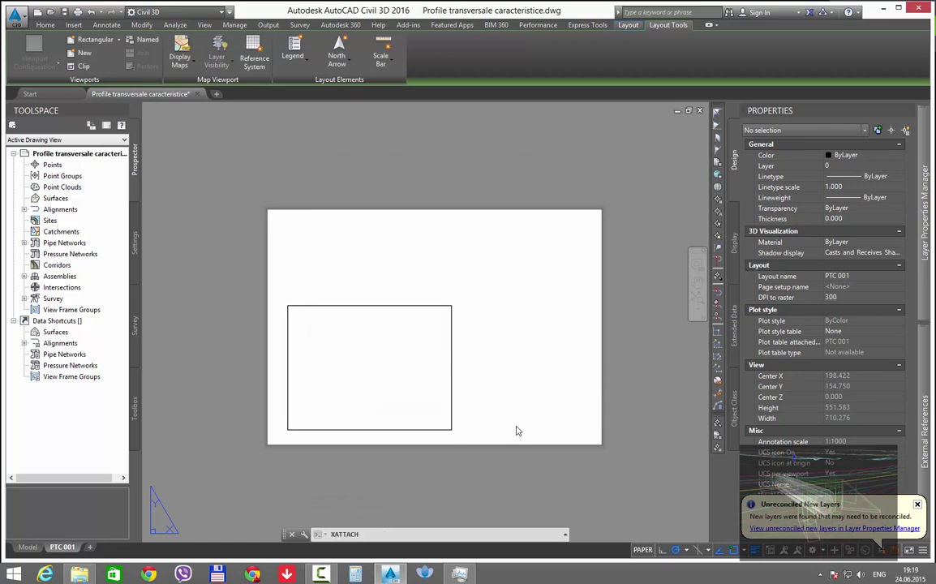
- Move the cartus frame so it sits aligned on the sheet
{"action": "scroll", "coordinate": [501, 364], "scroll_direction": "down", "scroll_amount": 2}
{"action": "left_click", "coordinate": [353, 411]}
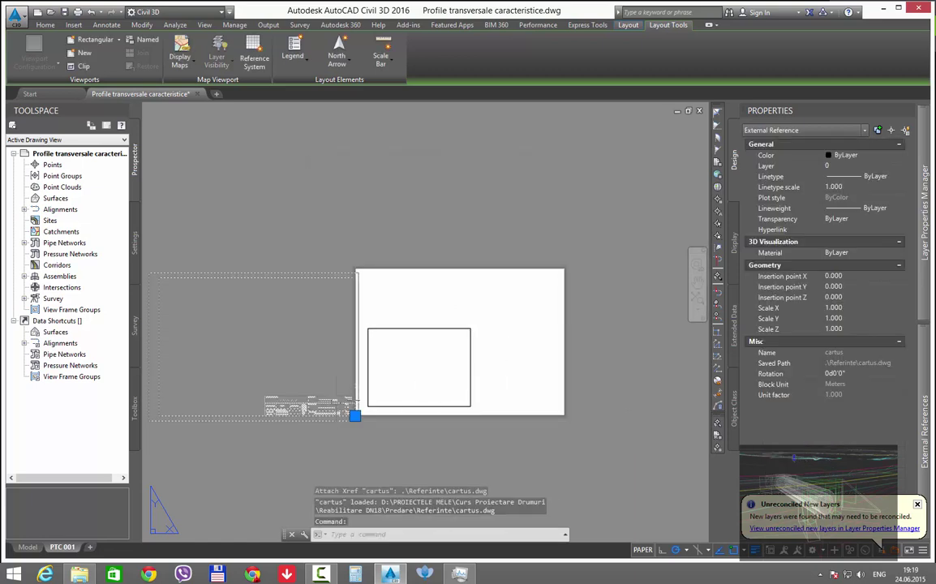
{"action": "left_click", "coordinate": [355, 414]}
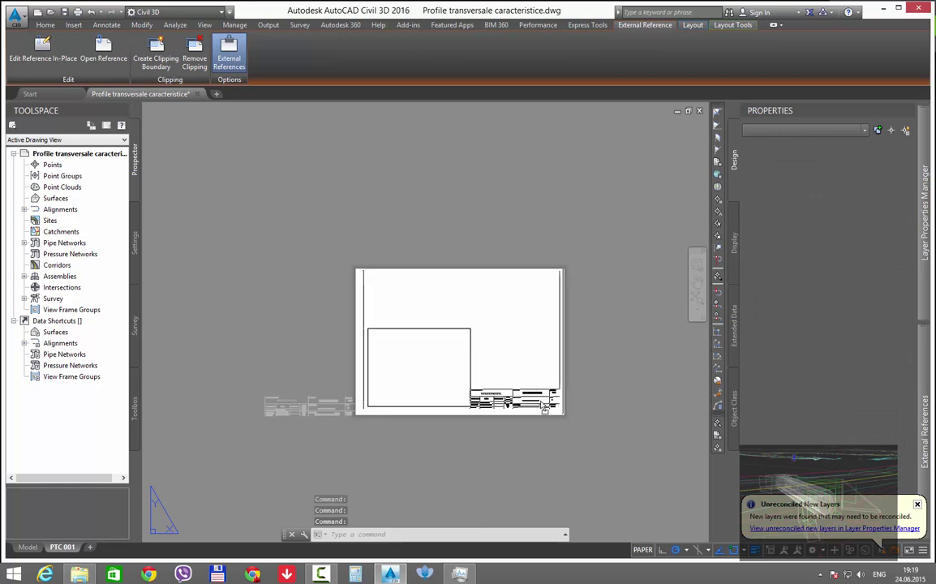
{"action": "left_click", "coordinate": [549, 404]}
- Check the cartus frame's fit on the sheet and zoom to show the whole layout
{"action": "scroll", "coordinate": [519, 380], "scroll_direction": "up", "scroll_amount": 3}
{"action": "scroll", "coordinate": [516, 381], "scroll_direction": "up", "scroll_amount": 2}
{"action": "left_click", "coordinate": [516, 381]}
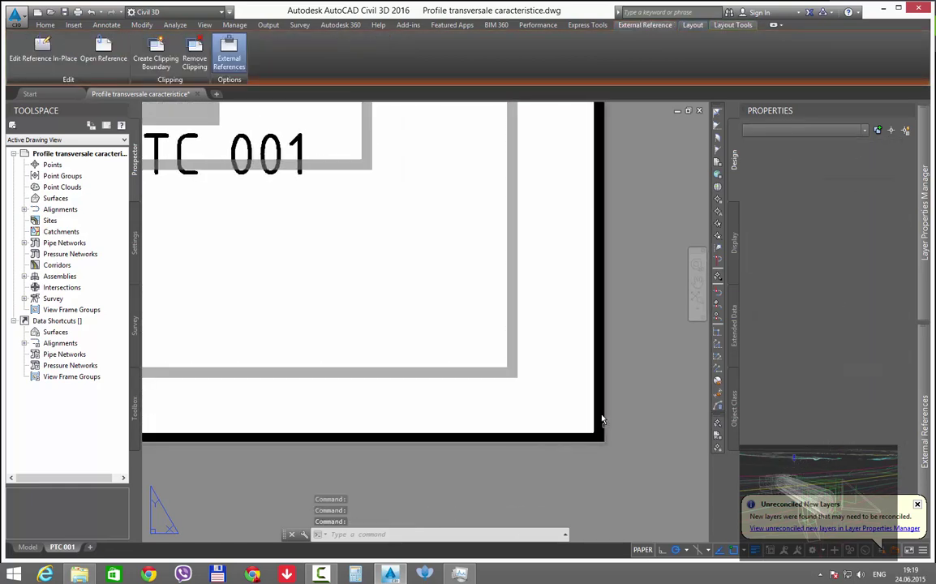
{"action": "key", "text": "Escape"}
{"action": "scroll", "coordinate": [603, 419], "scroll_direction": "down", "scroll_amount": 6}
{"action": "scroll", "coordinate": [592, 454], "scroll_direction": "up", "scroll_amount": 8}
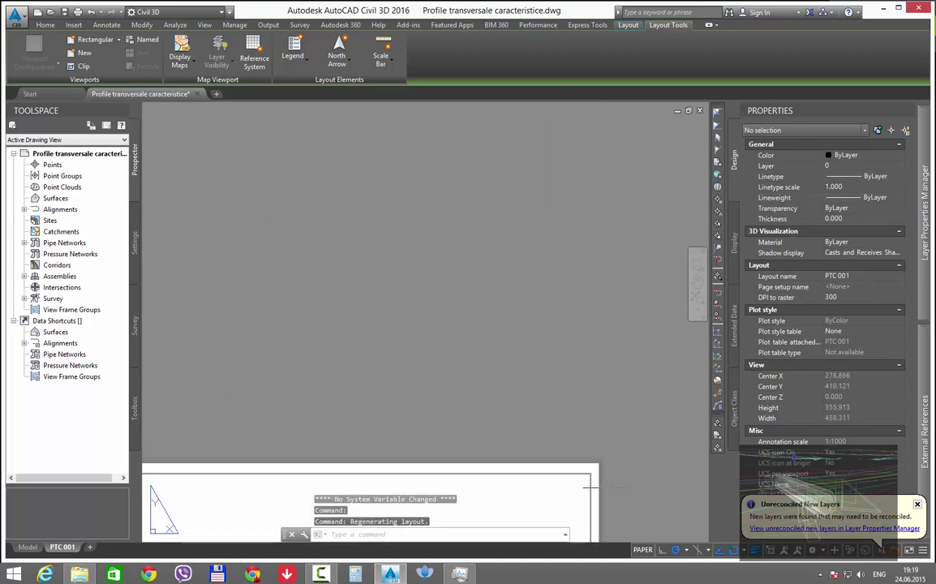
{"action": "scroll", "coordinate": [596, 357], "scroll_direction": "up", "scroll_amount": 3}
{"action": "scroll", "coordinate": [535, 276], "scroll_direction": "down", "scroll_amount": 1}
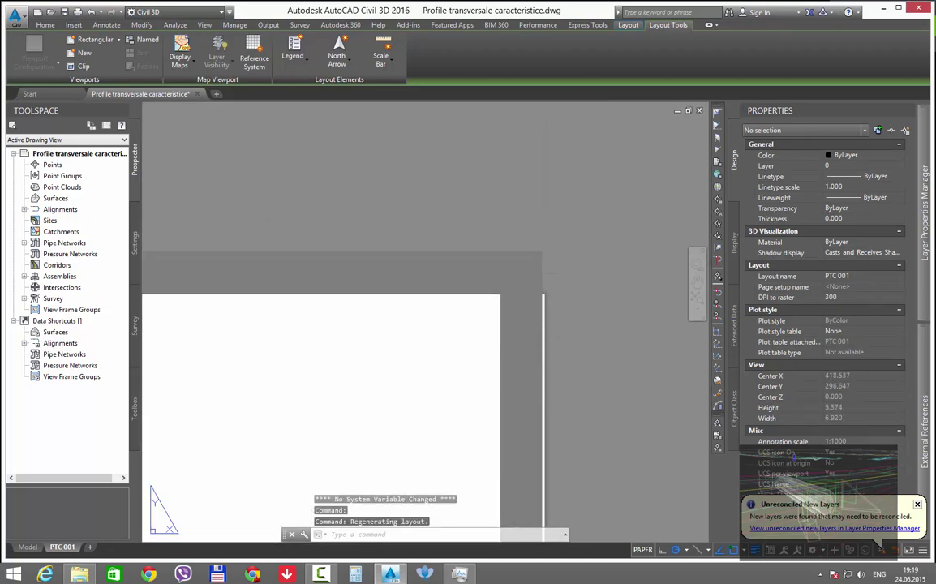
{"action": "left_click", "coordinate": [533, 268]}
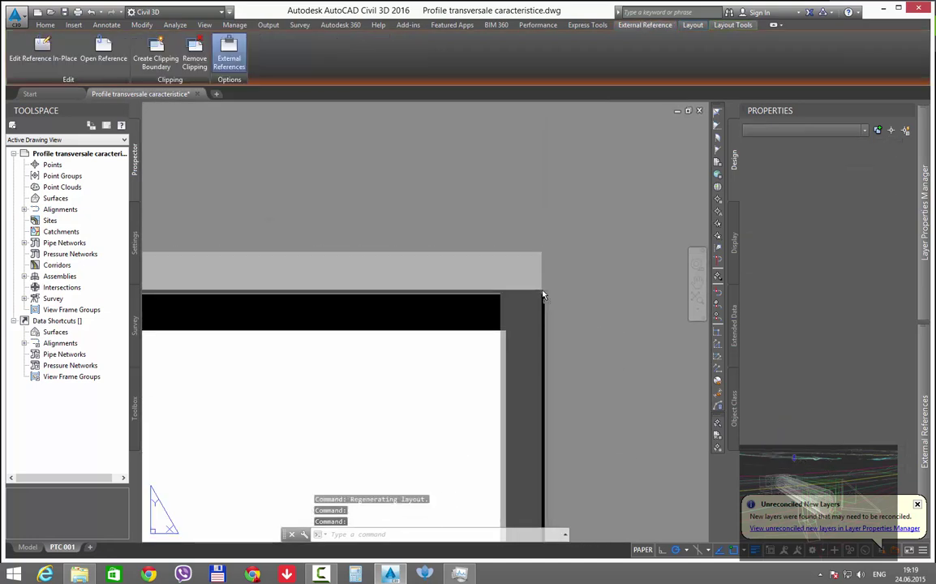
{"action": "scroll", "coordinate": [545, 283], "scroll_direction": "down", "scroll_amount": 1}
{"action": "key", "text": "Escape"}
{"action": "scroll", "coordinate": [495, 280], "scroll_direction": "down", "scroll_amount": 3}
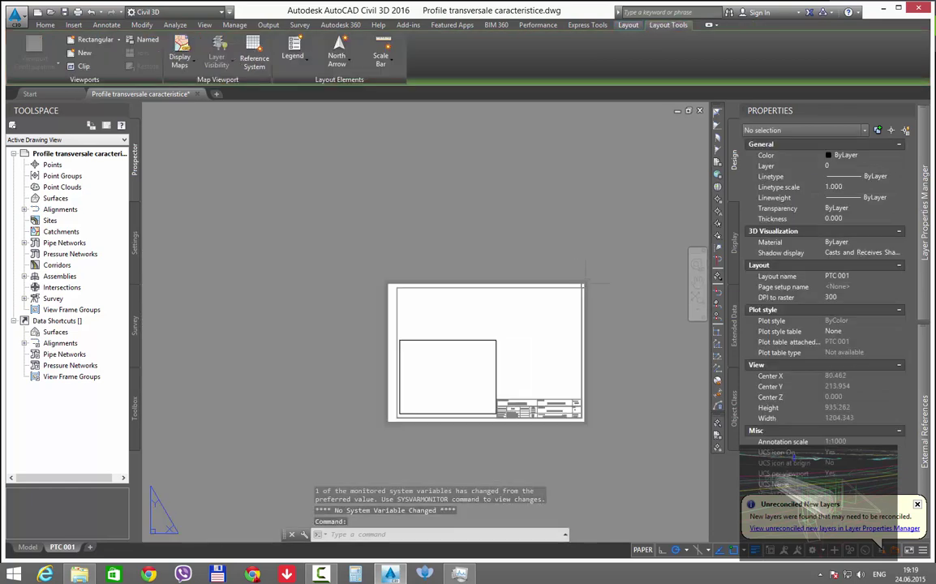
{"action": "scroll", "coordinate": [495, 279], "scroll_direction": "up", "scroll_amount": 3}
{"action": "middle_click", "coordinate": [584, 203]}
{"action": "middle_click", "coordinate": [585, 203]}
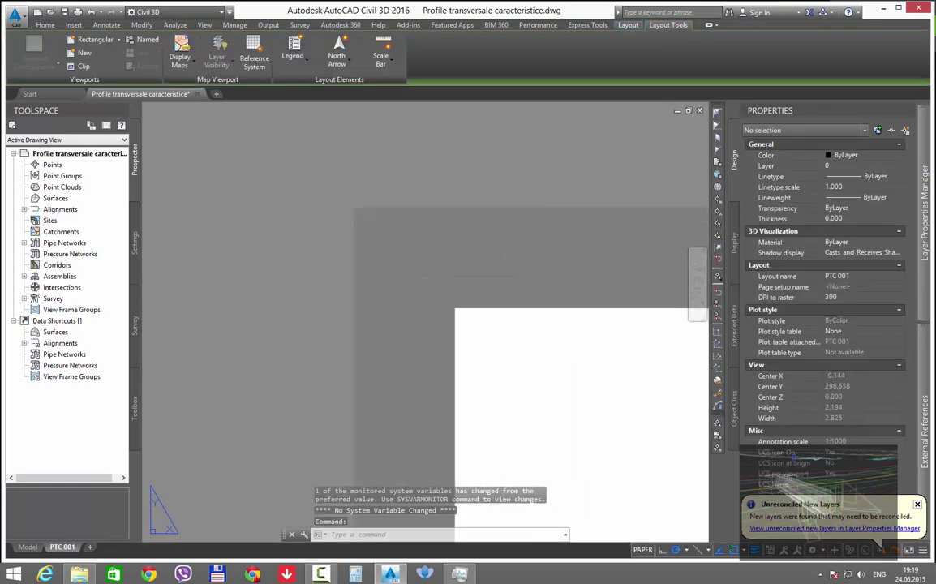
- Stretch the viewport's top-right corner to the frame corner and raise its bottom corners toward the title block
{"action": "left_click", "coordinate": [442, 306]}
{"action": "left_click", "coordinate": [441, 306]}
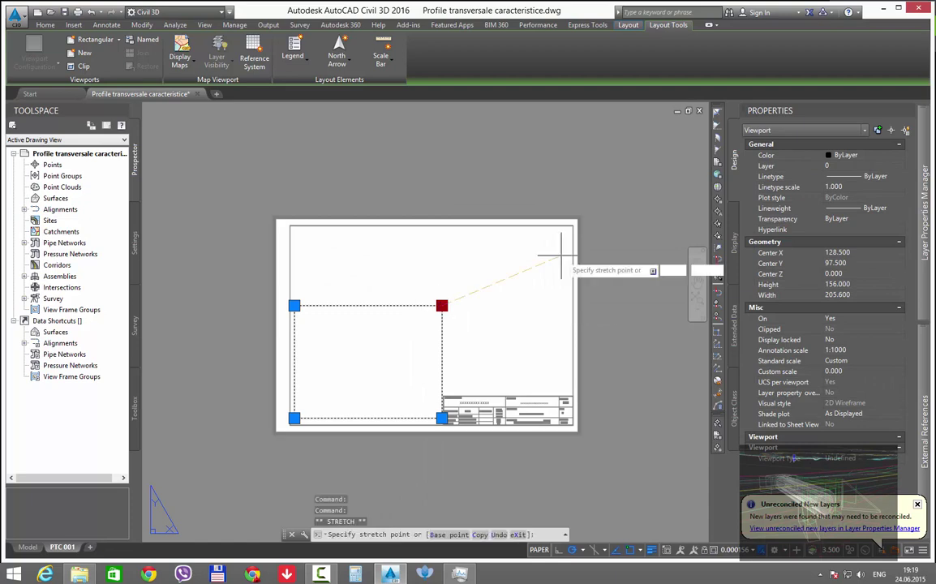
{"action": "left_click", "coordinate": [573, 224]}
{"action": "left_click", "coordinate": [322, 426]}
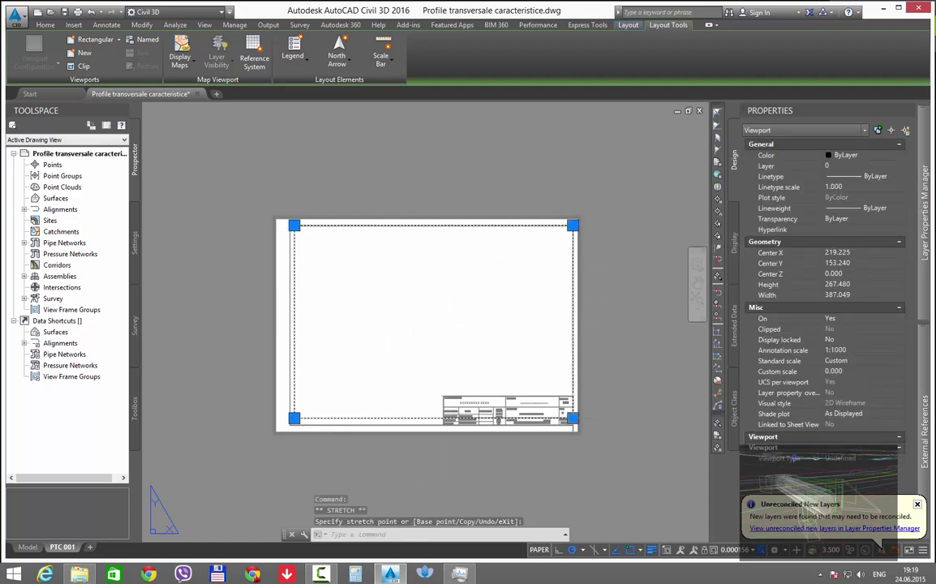
{"action": "scroll", "coordinate": [577, 419], "scroll_direction": "up", "scroll_amount": 5}
{"action": "left_click", "coordinate": [558, 422]}
{"action": "left_click", "coordinate": [558, 408]}
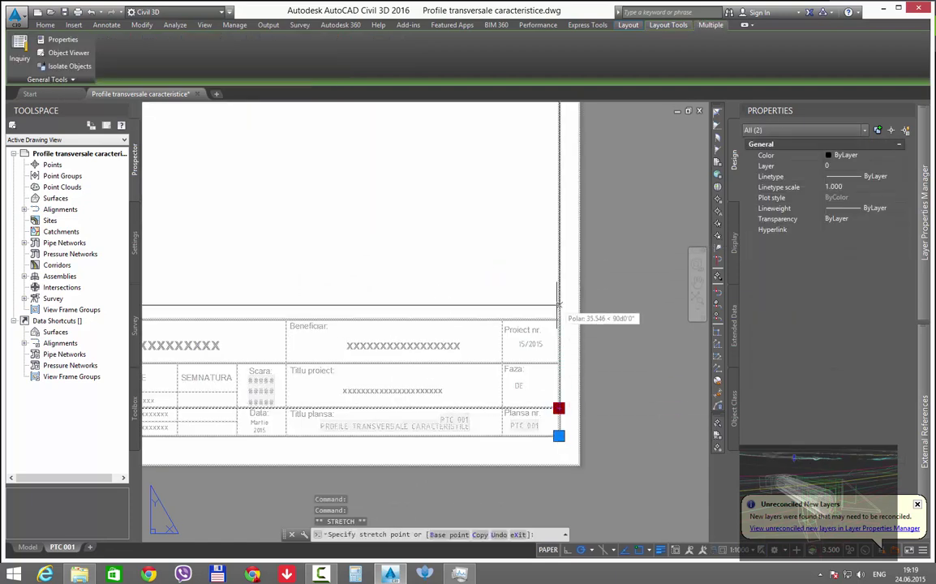